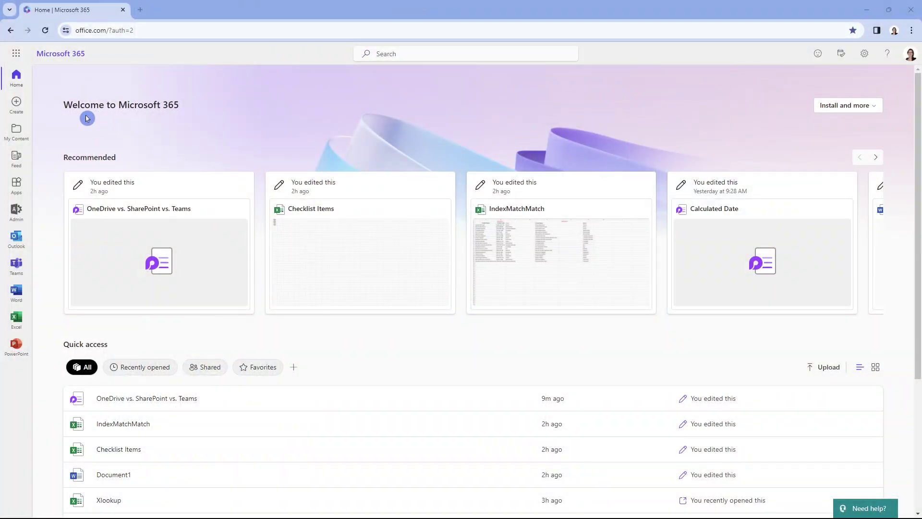
- Open OneDrive from the Microsoft 365 app launcher
click(20, 58)
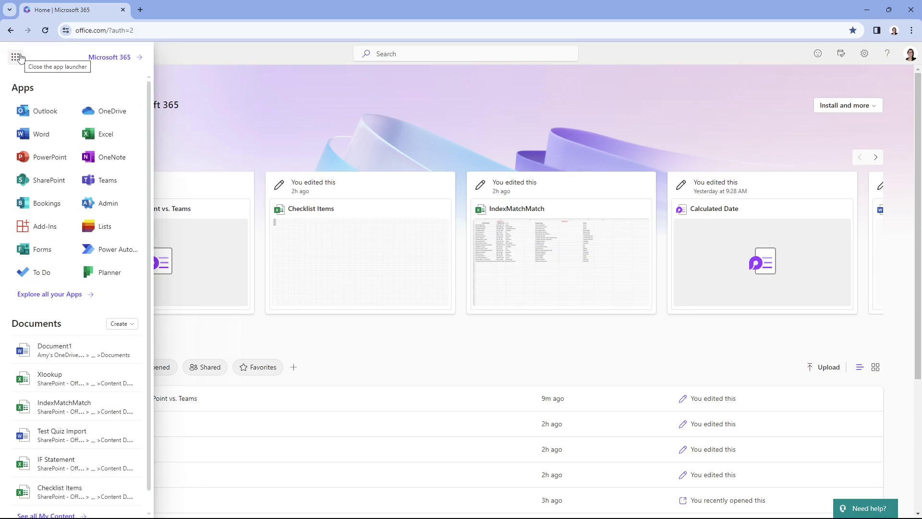
click(108, 106)
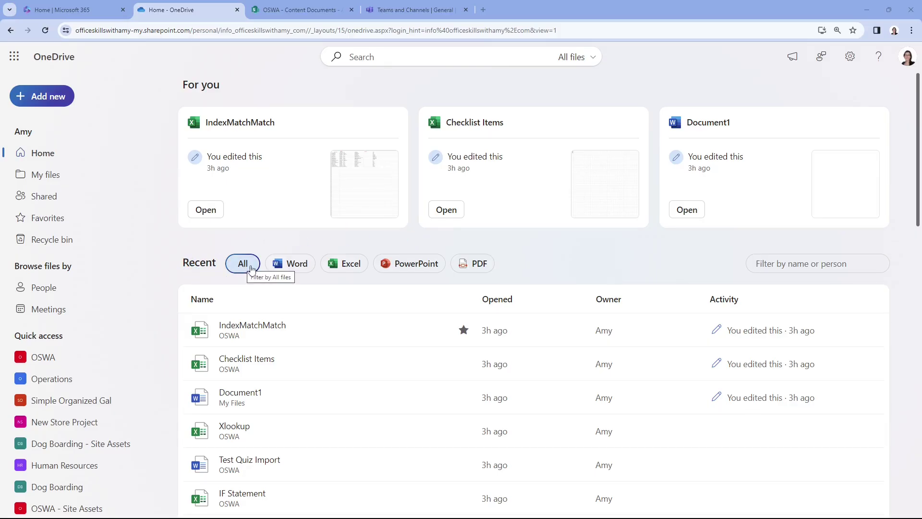
- View the recent files filtered by Word, Excel, PowerPoint and PDF in turn, and look through the list for all file types
click(284, 267)
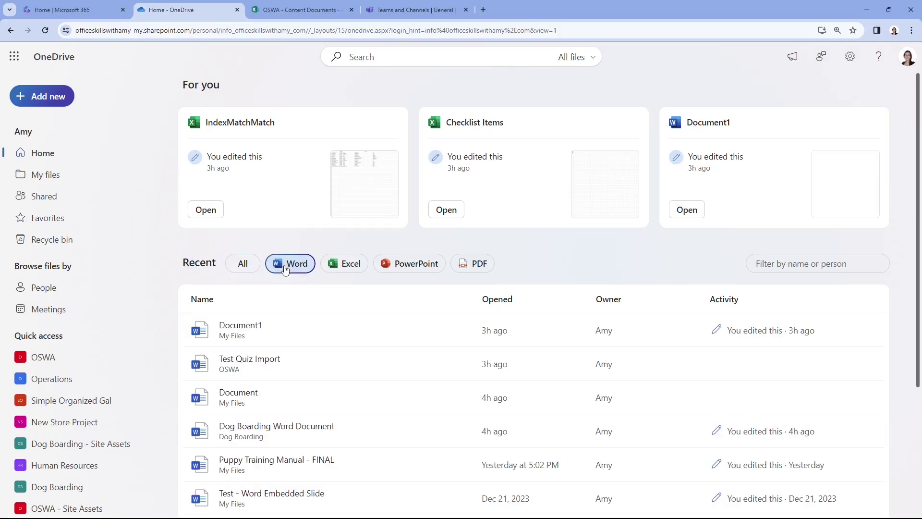
click(342, 268)
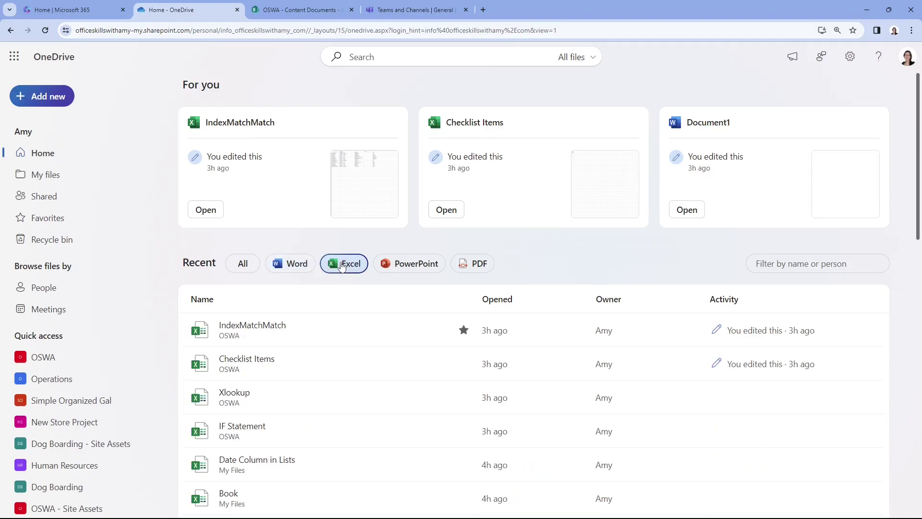
click(409, 268)
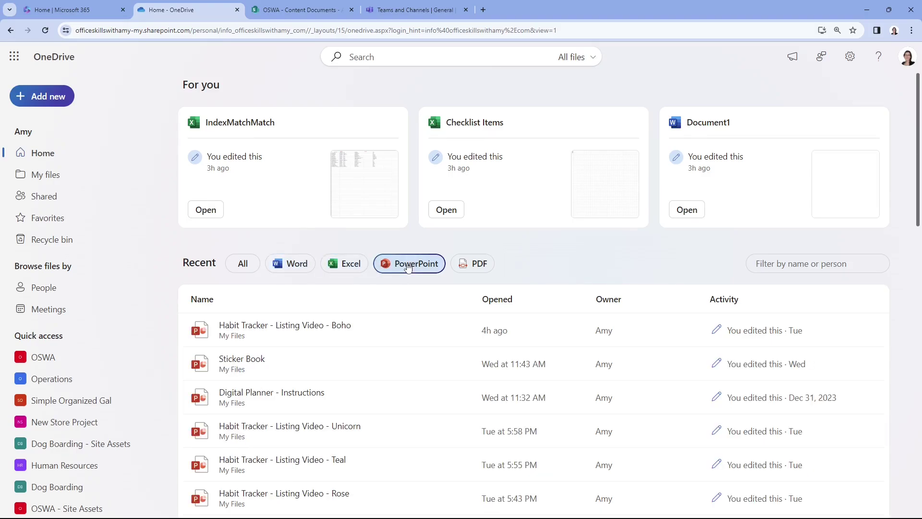
click(473, 268)
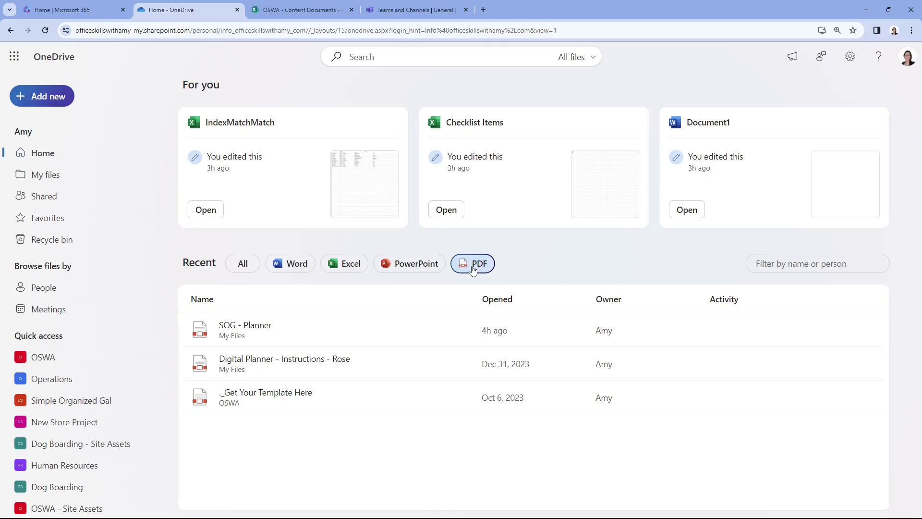
click(245, 267)
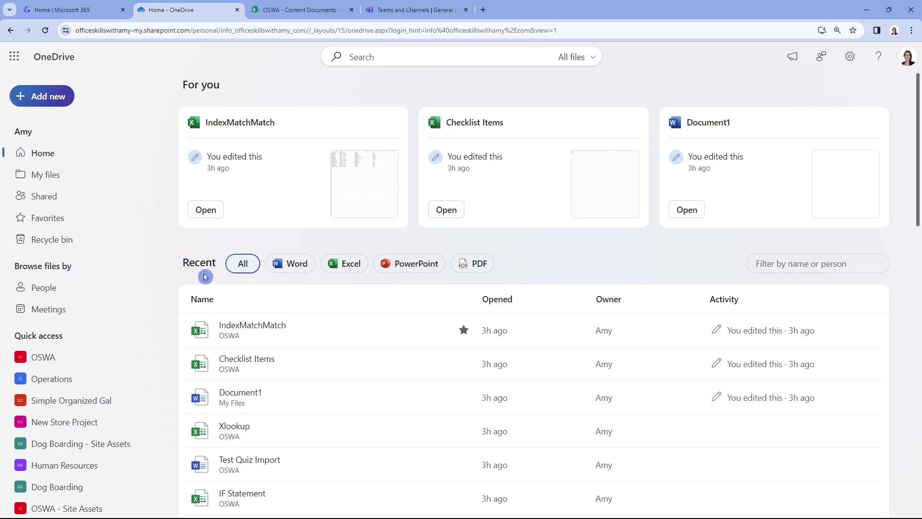
scroll(188, 254, down, 1)
scroll(184, 240, down, 2)
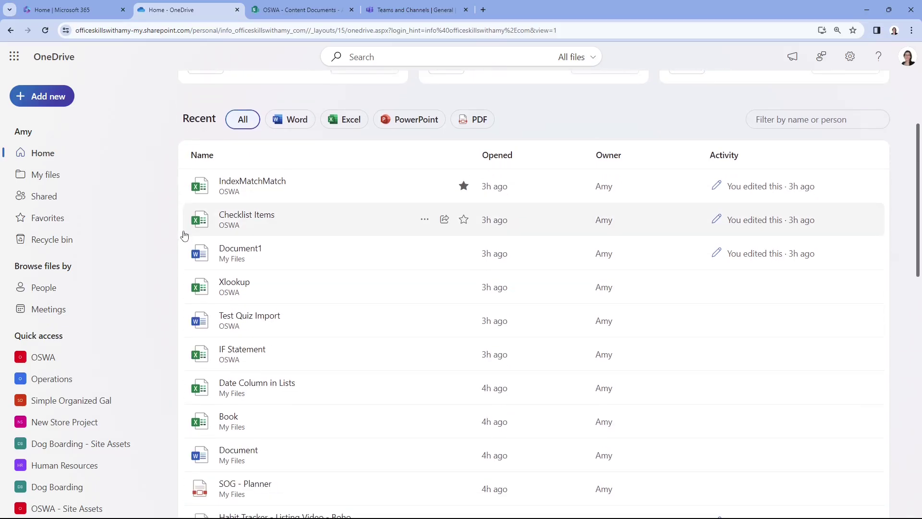
scroll(183, 236, down, 1)
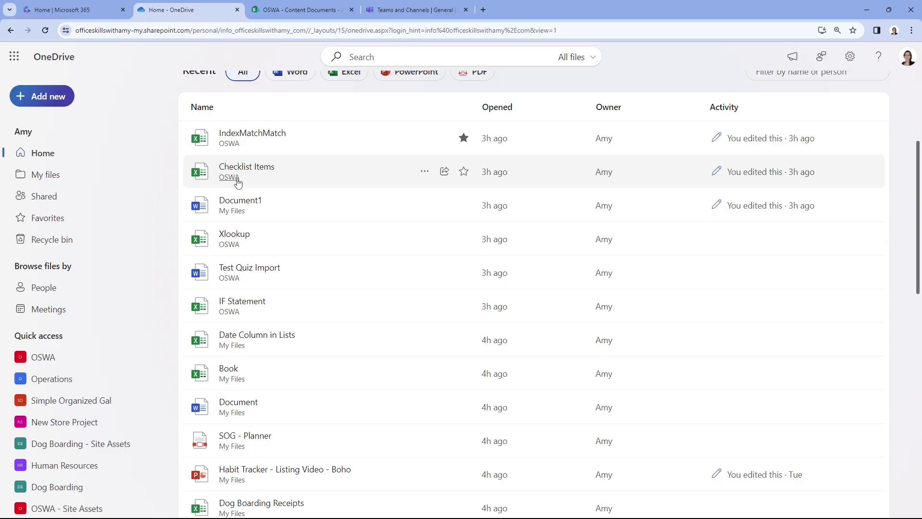
- Open the storage locations of IndexMatchMatch and Document1 and compare the "personal" and "sites" parts of their web addresses
click(234, 146)
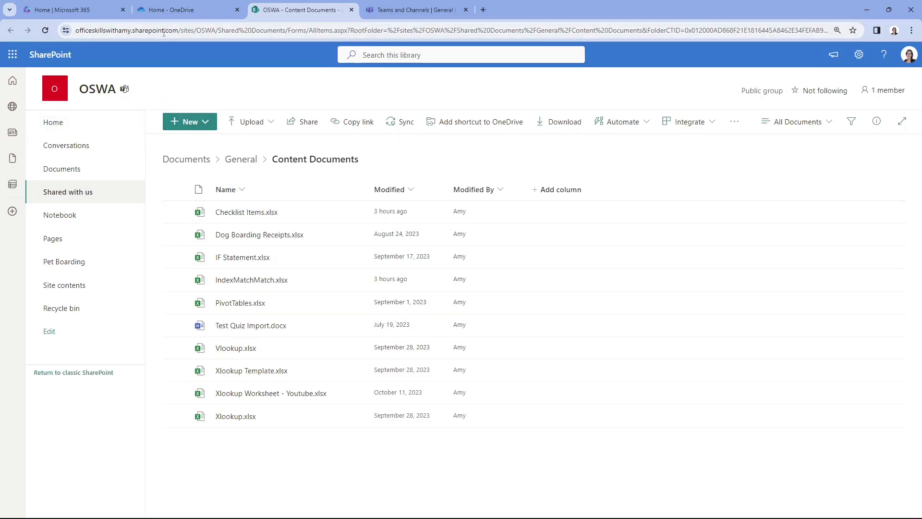
click(215, 7)
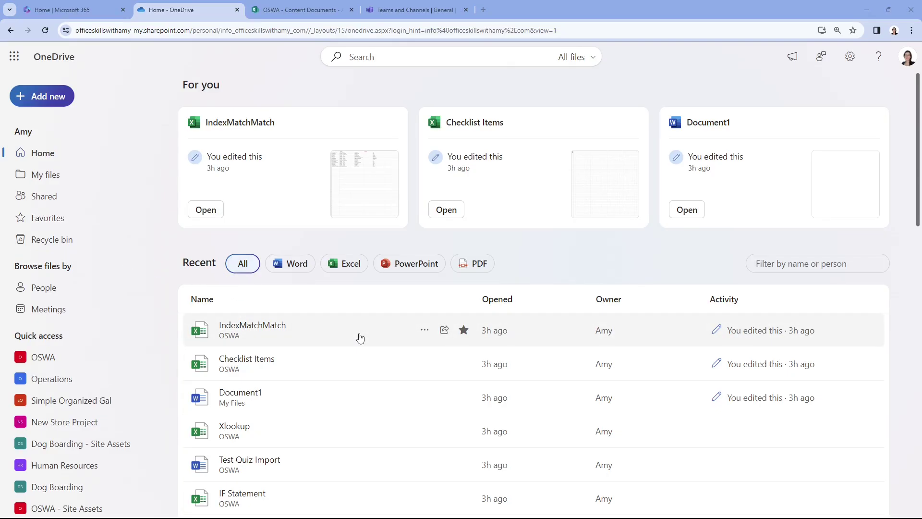
click(240, 405)
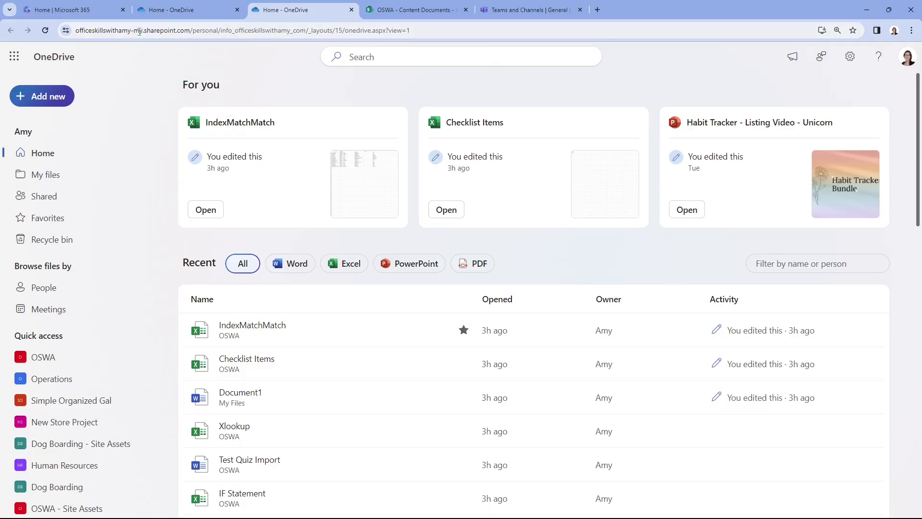
drag(193, 30, 223, 30)
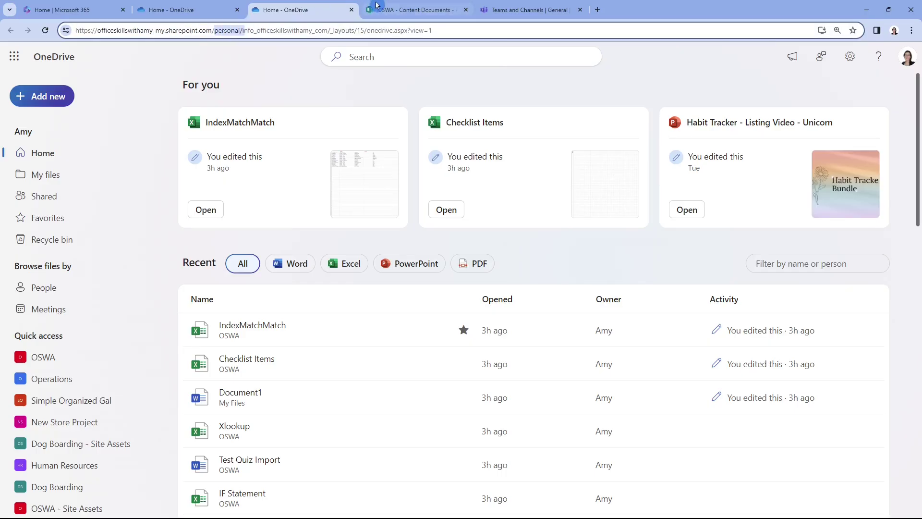
click(402, 6)
drag(182, 30, 217, 31)
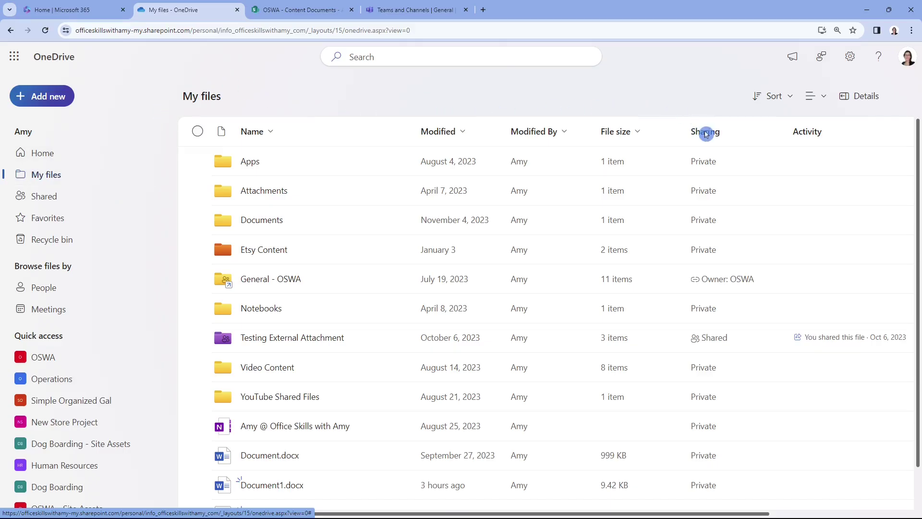
- Review the Sharing status of the General - OSWA and Testing External Attachment folders in My files
click(725, 131)
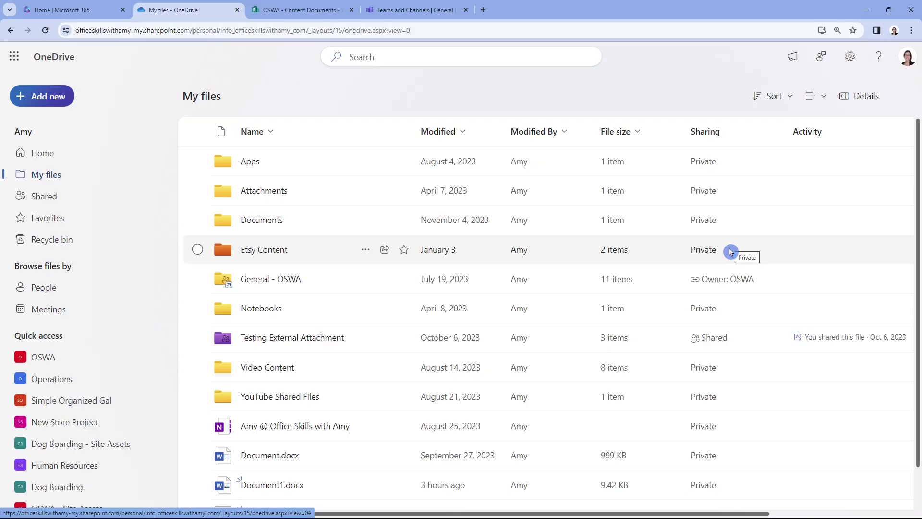
click(725, 287)
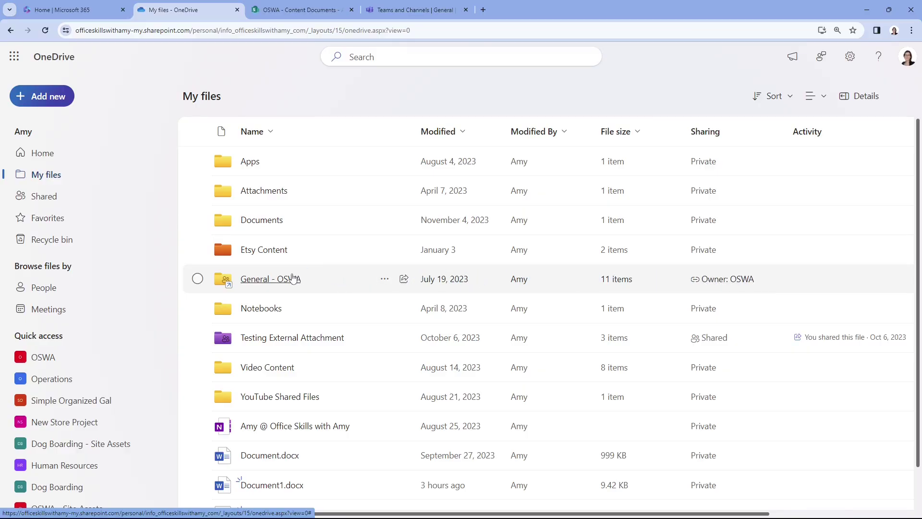
click(724, 287)
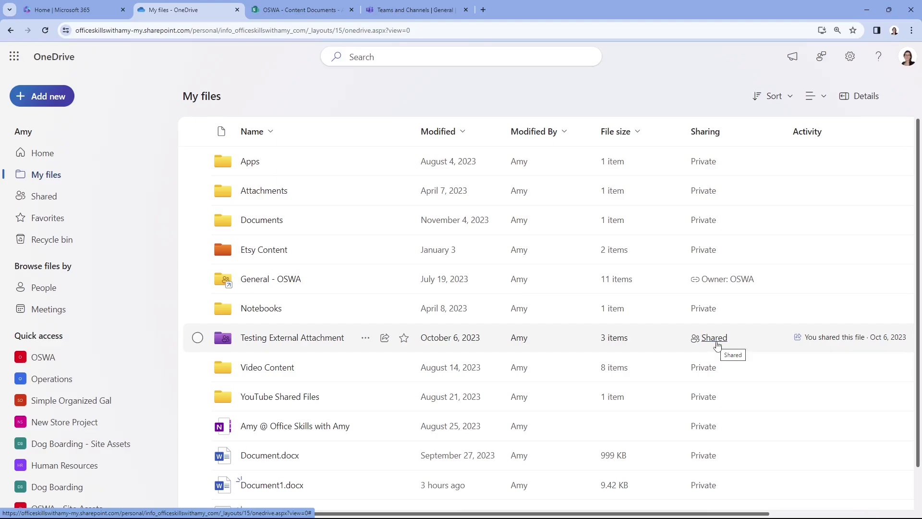
click(656, 346)
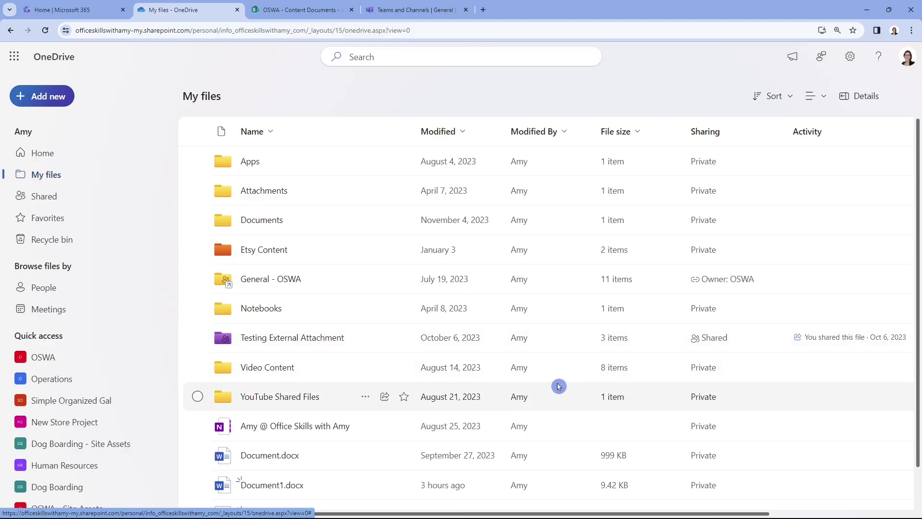
- Open Roo.jpg from My files, start sharing it and add the suggested contact as the recipient
scroll(557, 388, down, 1)
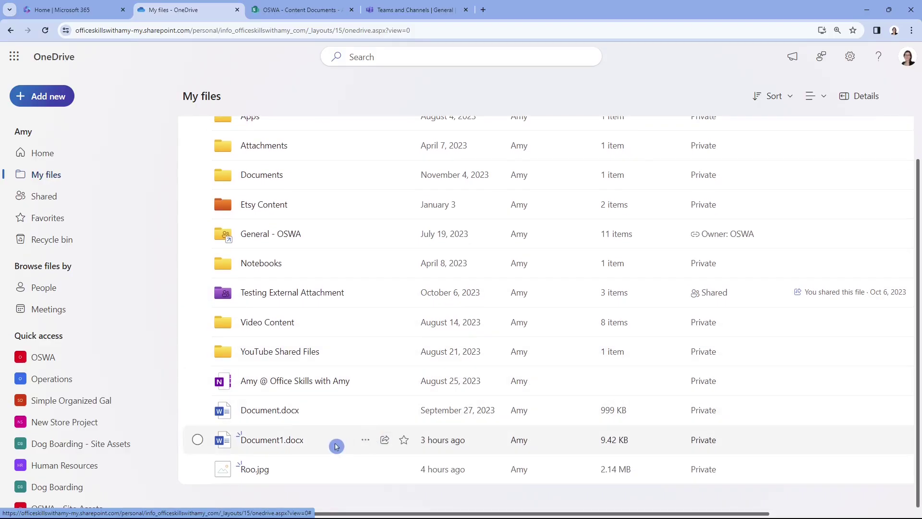
click(262, 471)
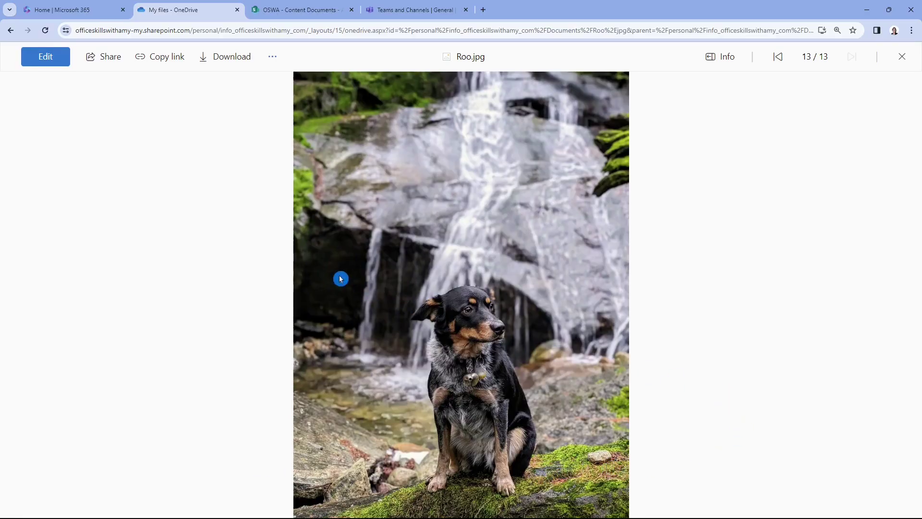
click(111, 58)
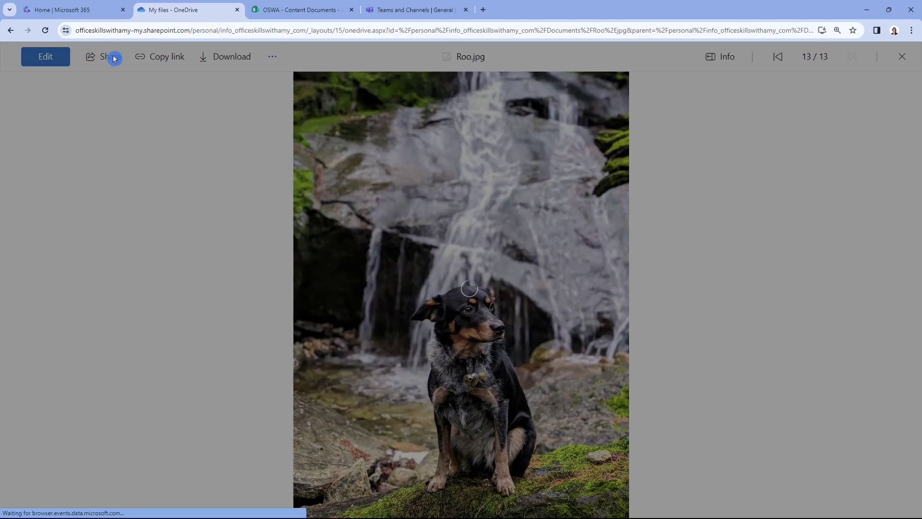
text(info)
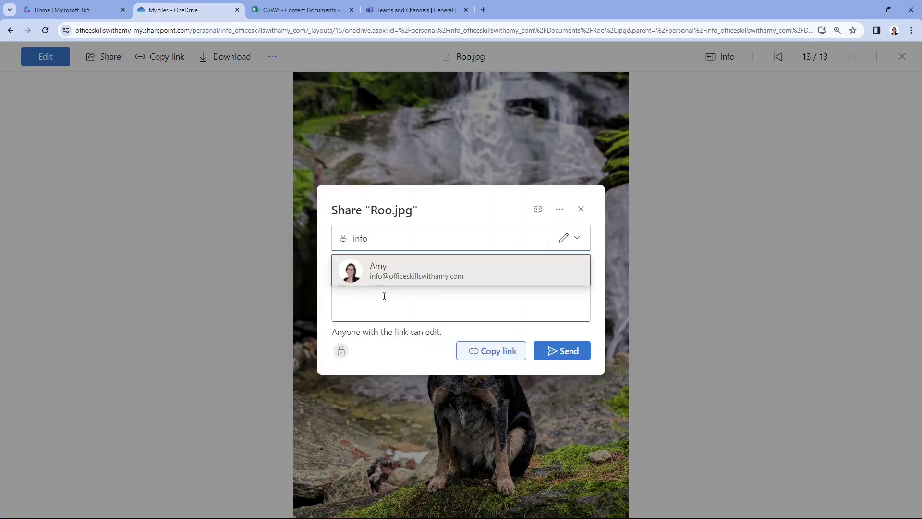
click(398, 273)
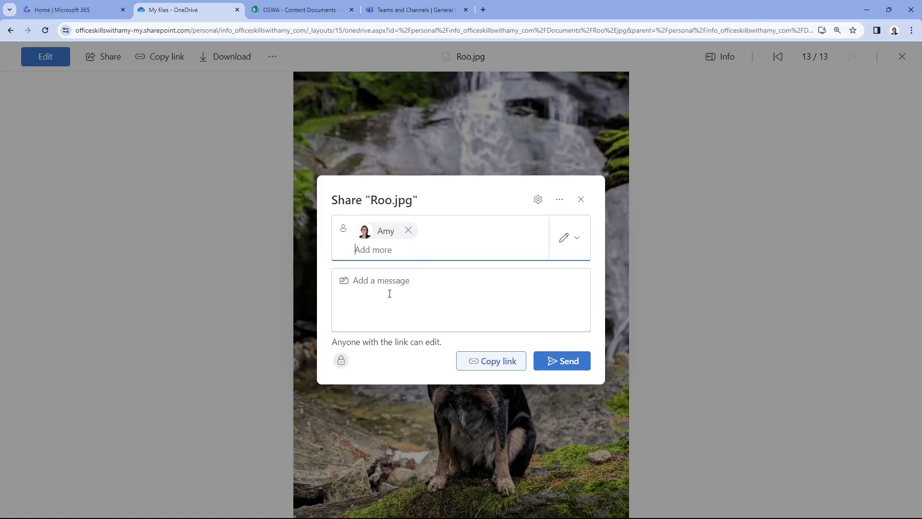
- Open the sharing settings for the Roo.jpg link and set its permission to Can view
click(432, 342)
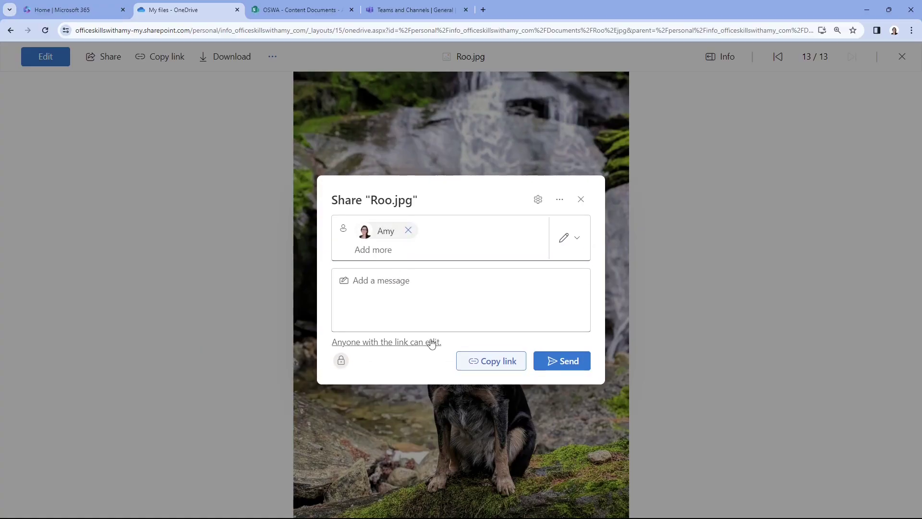
click(594, 219)
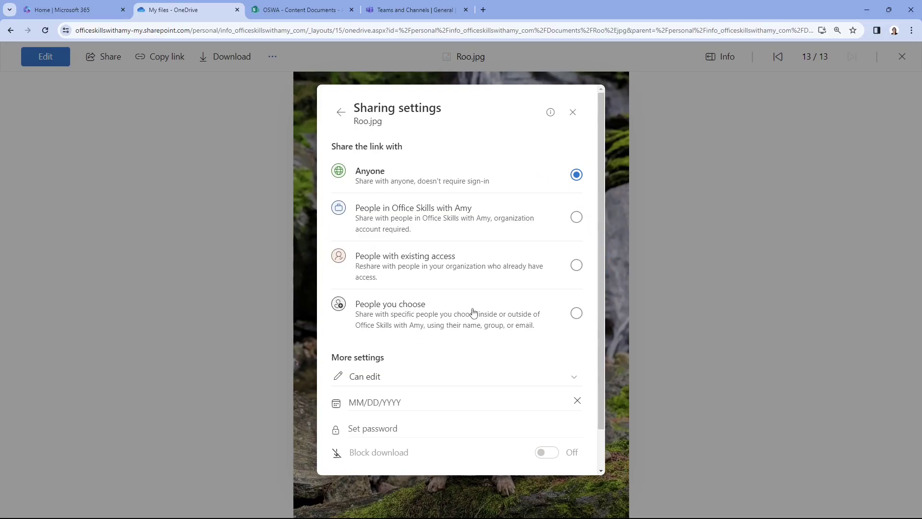
scroll(478, 339, down, 1)
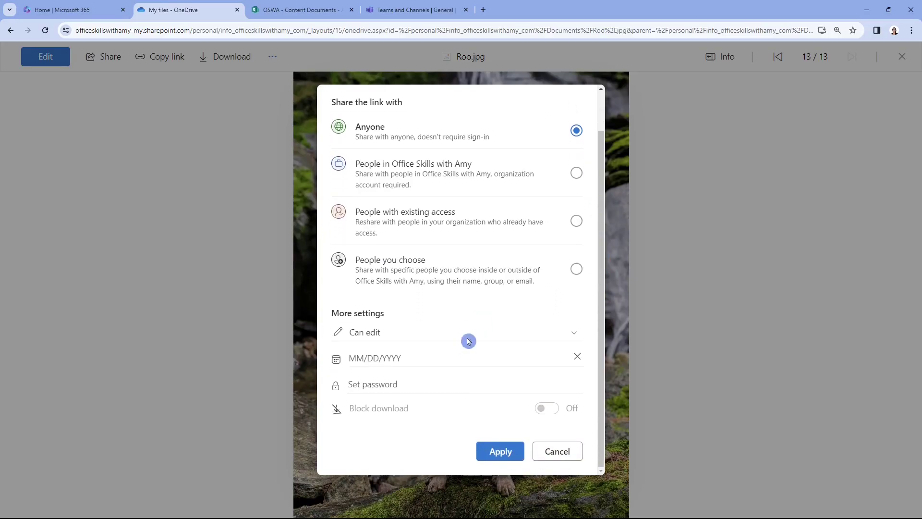
click(565, 336)
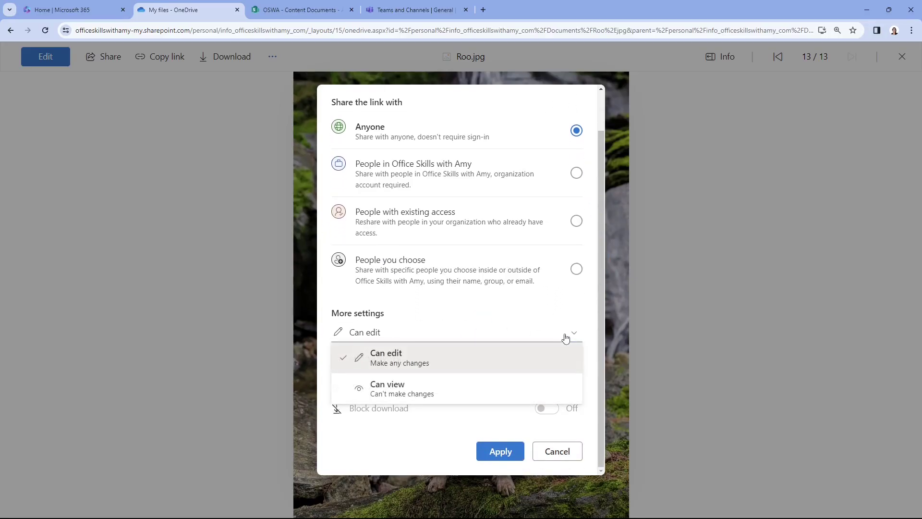
click(473, 385)
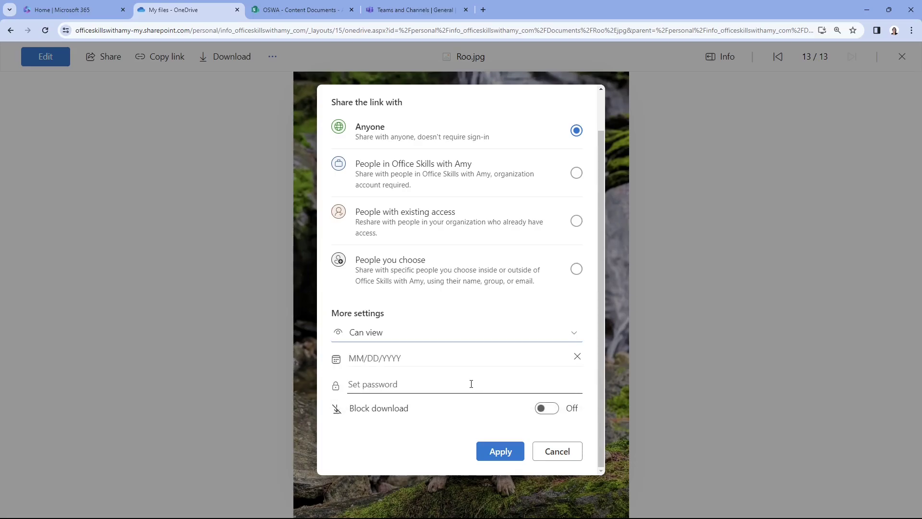
- Examine the link's expiration date, password and block download options, leaving the dates and password blank and downloads allowed
click(471, 361)
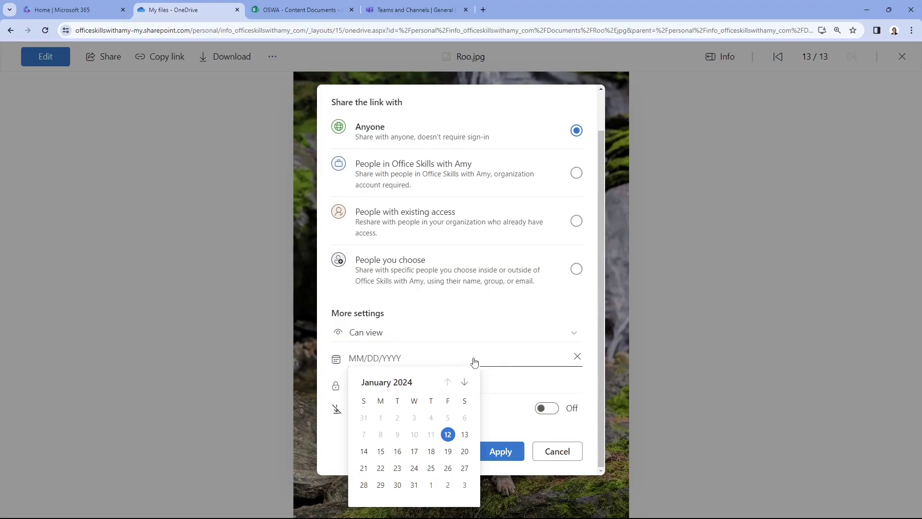
click(504, 375)
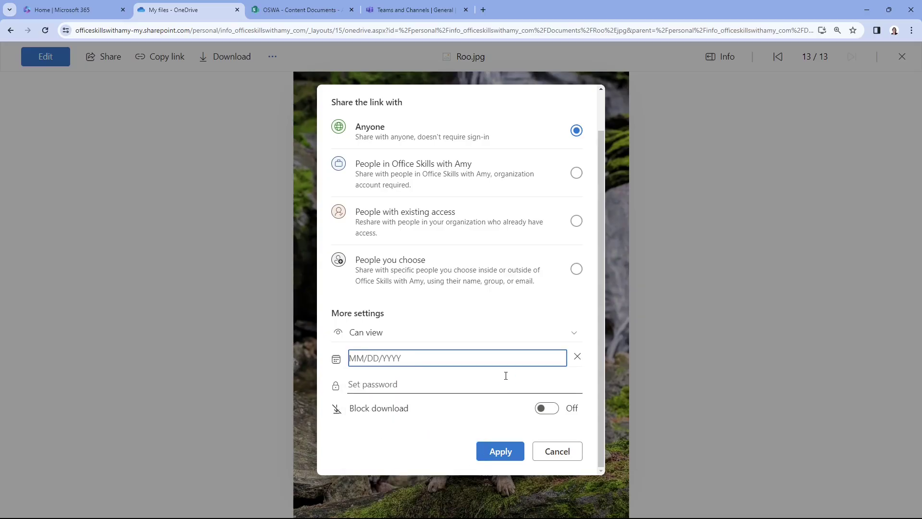
click(428, 387)
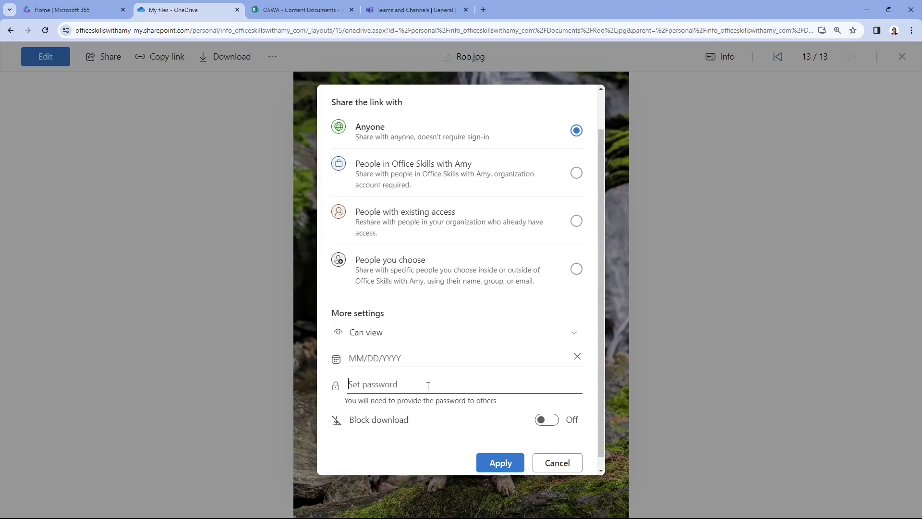
click(556, 417)
click(552, 412)
click(553, 414)
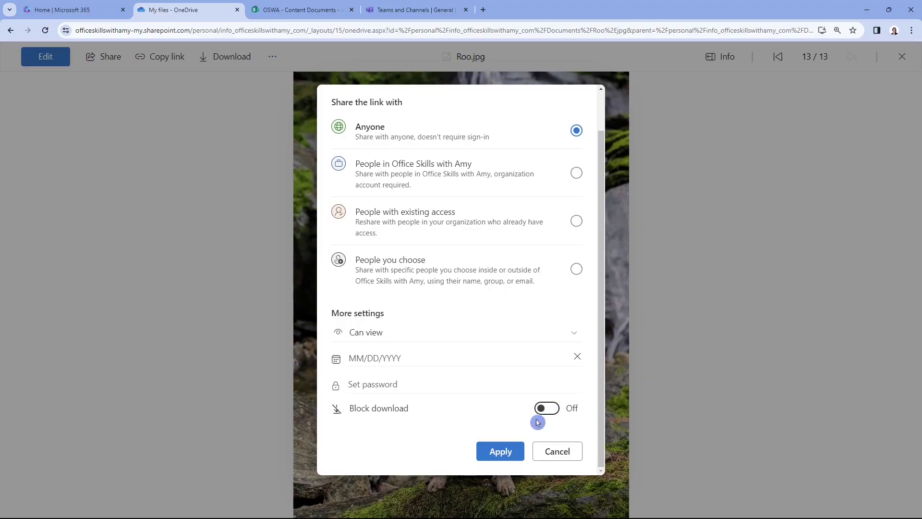
- Apply the link settings, send the sharing invitation for Roo.jpg and close the image preview
click(510, 453)
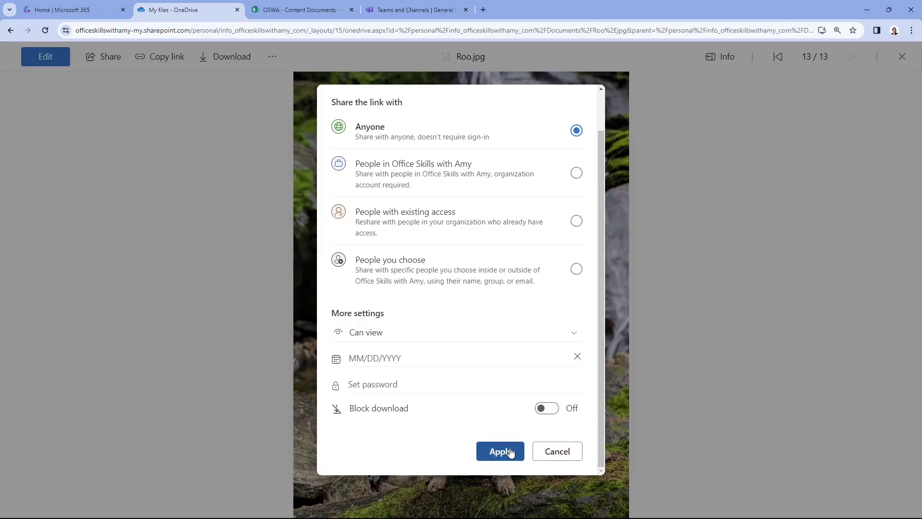
click(560, 362)
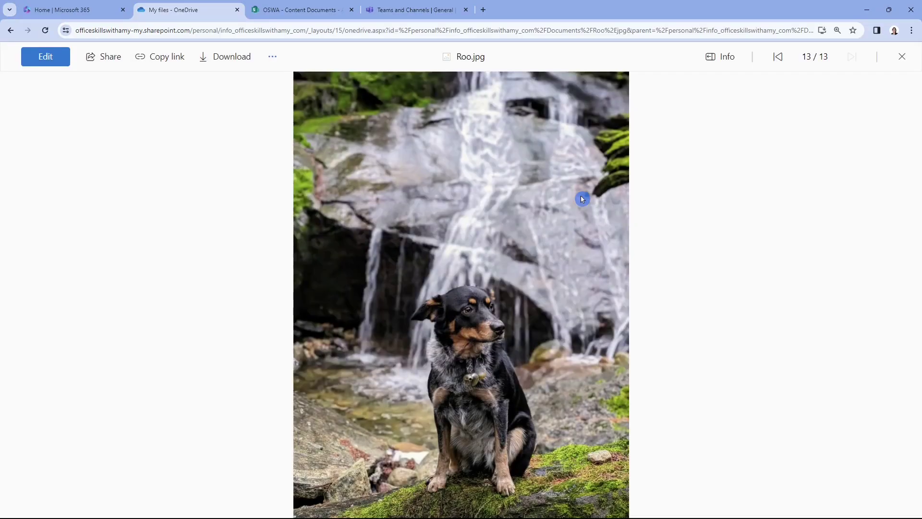
click(897, 55)
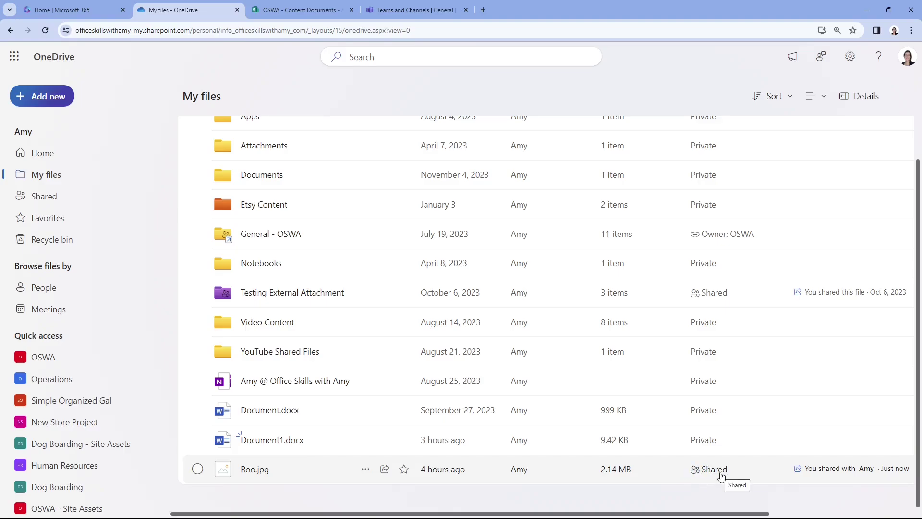
- Open the SharePoint library behind the General - OSWA folder and examine the OSWA part of its site address
click(729, 471)
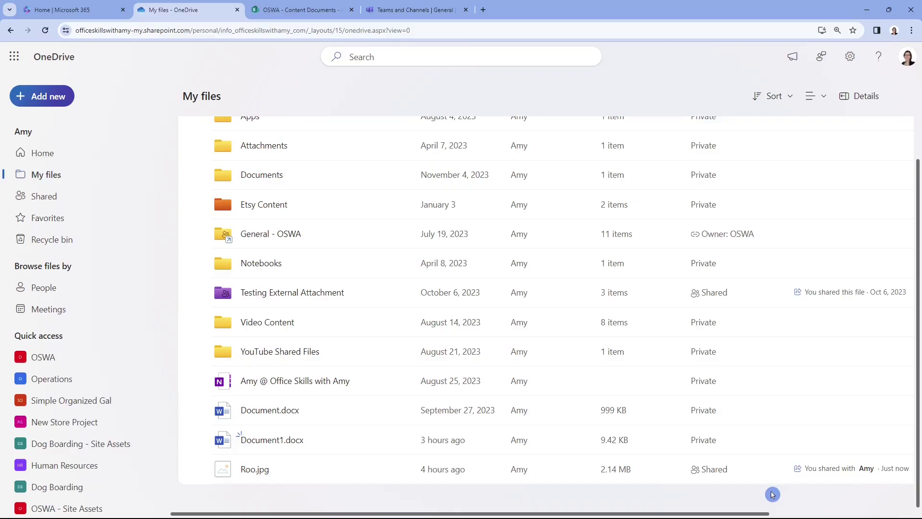
scroll(730, 327, up, 2)
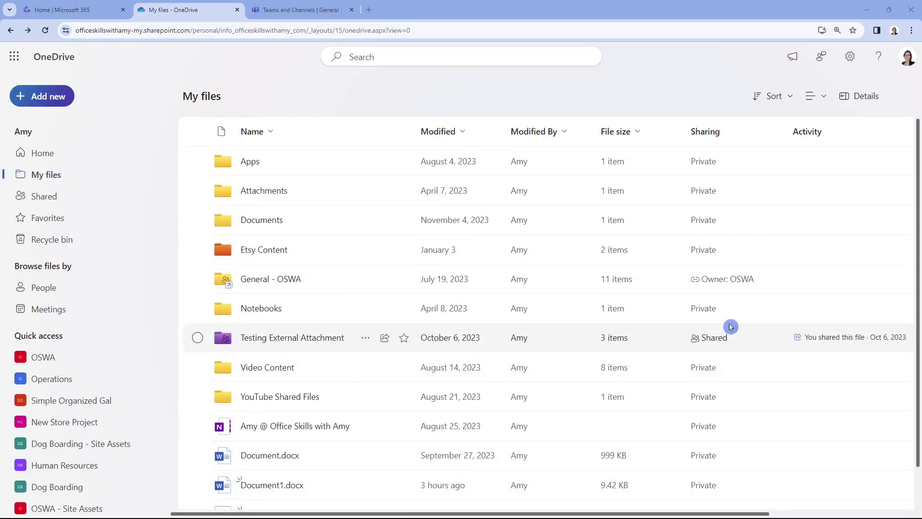
click(728, 285)
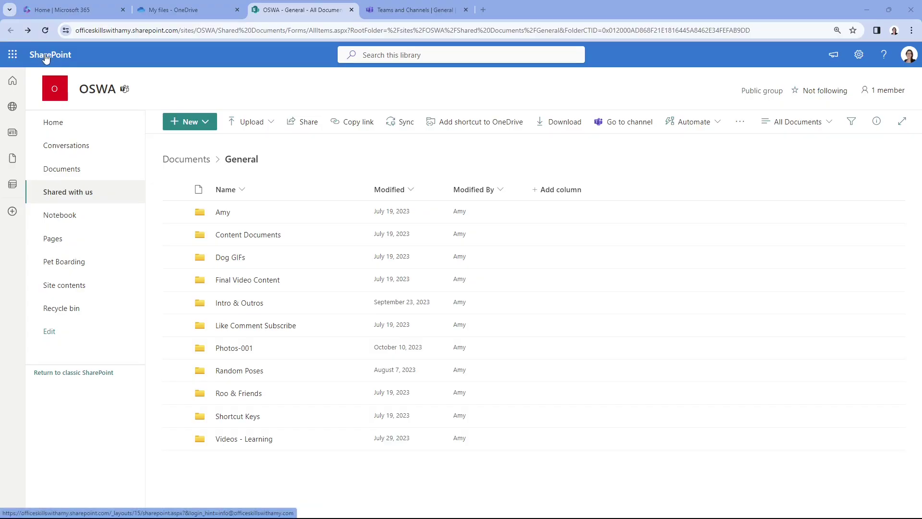
drag(190, 30, 219, 30)
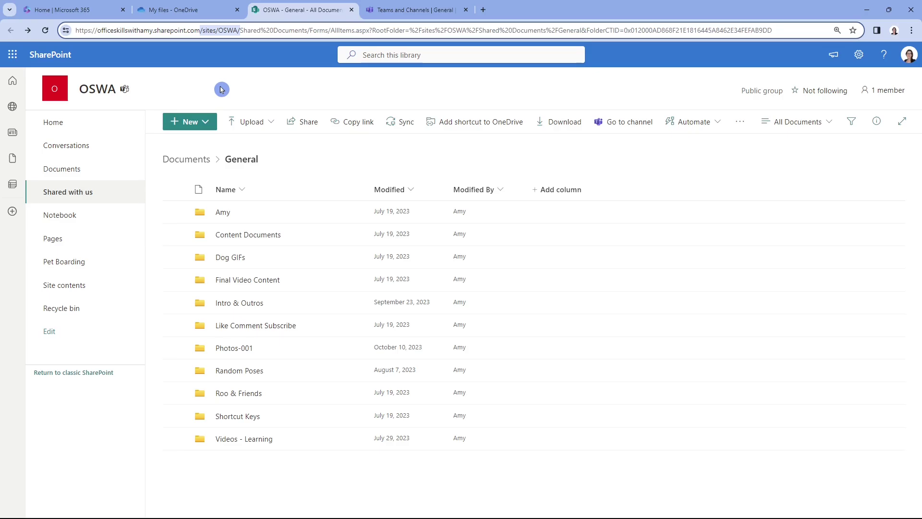
- Go to the SharePoint home page and start creating a team site with the Standard team template
click(42, 59)
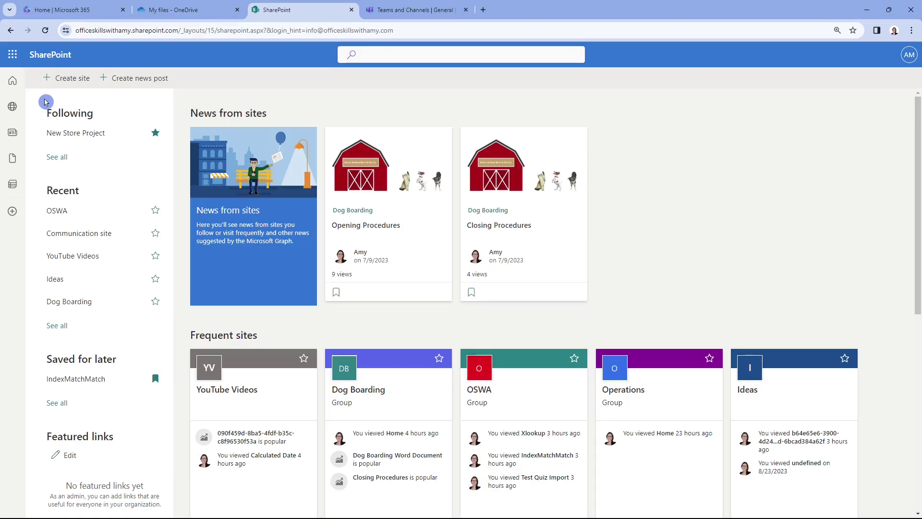
click(68, 78)
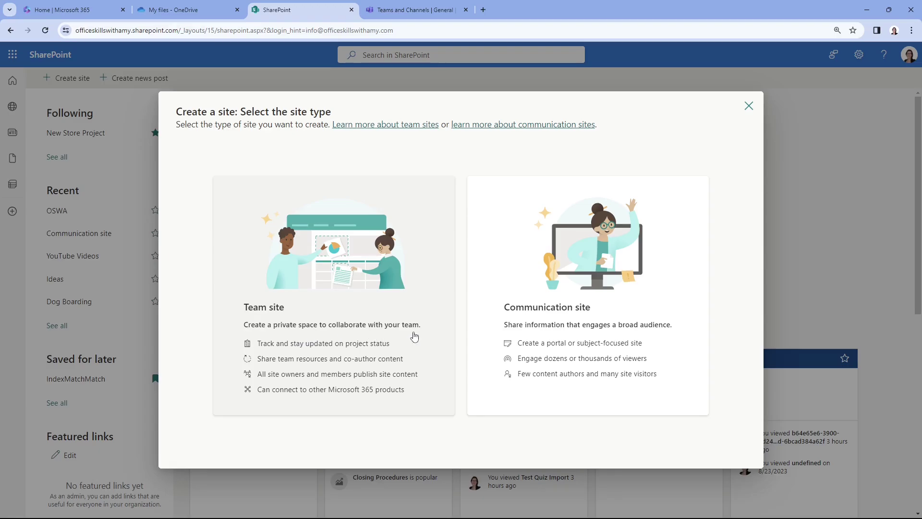
click(387, 309)
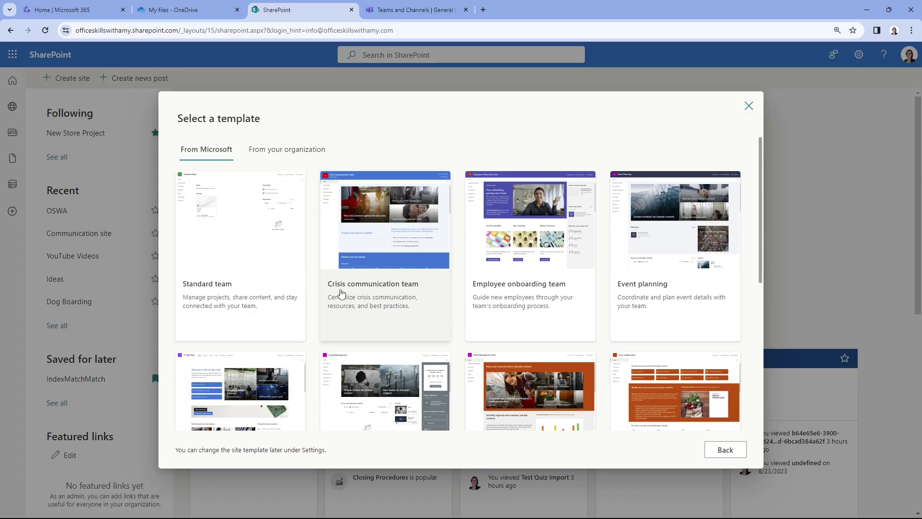
click(280, 255)
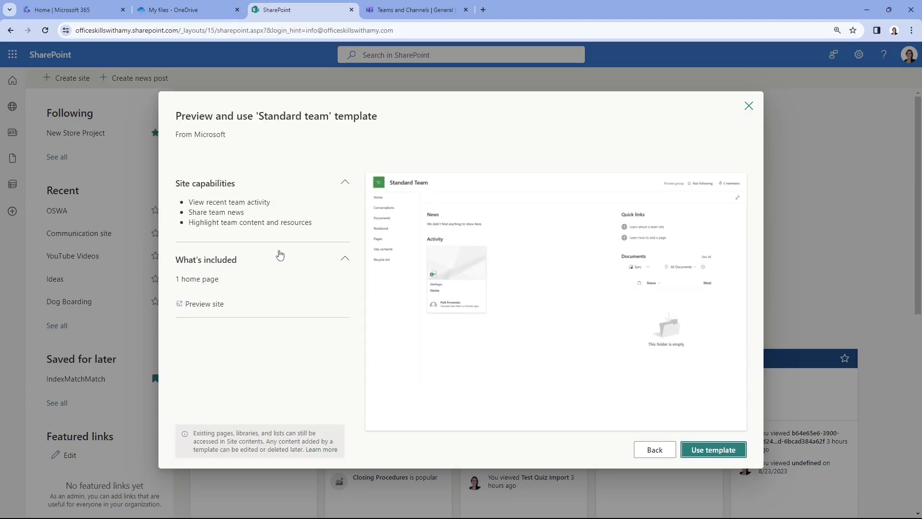
click(726, 454)
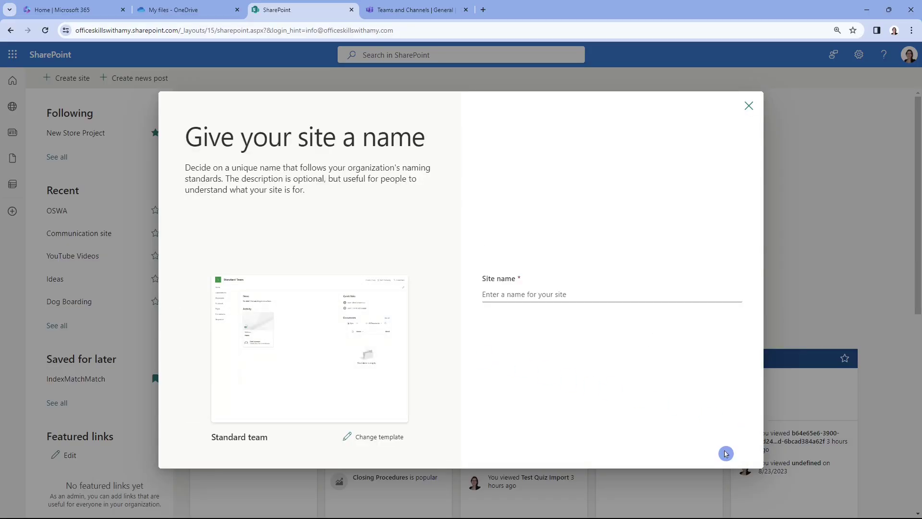
- Name the new team site Marketing and leave its description blank
click(532, 290)
text(Marketing)
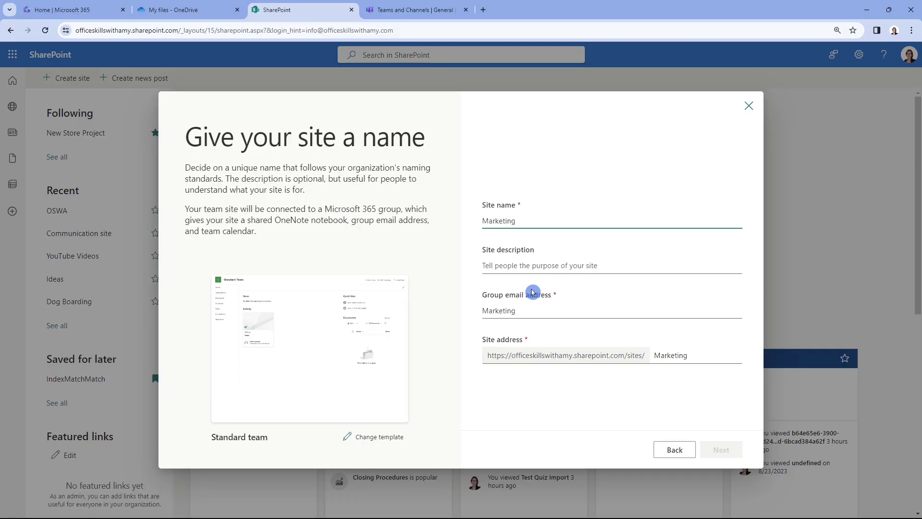
click(508, 262)
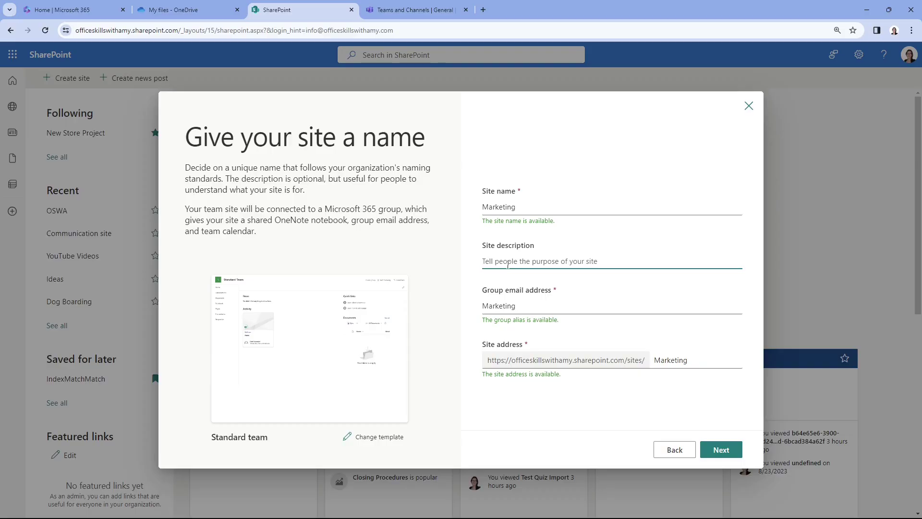
- Examine the Marketing group email address and the description of the shared OneNote notebook and team calendar
click(480, 307)
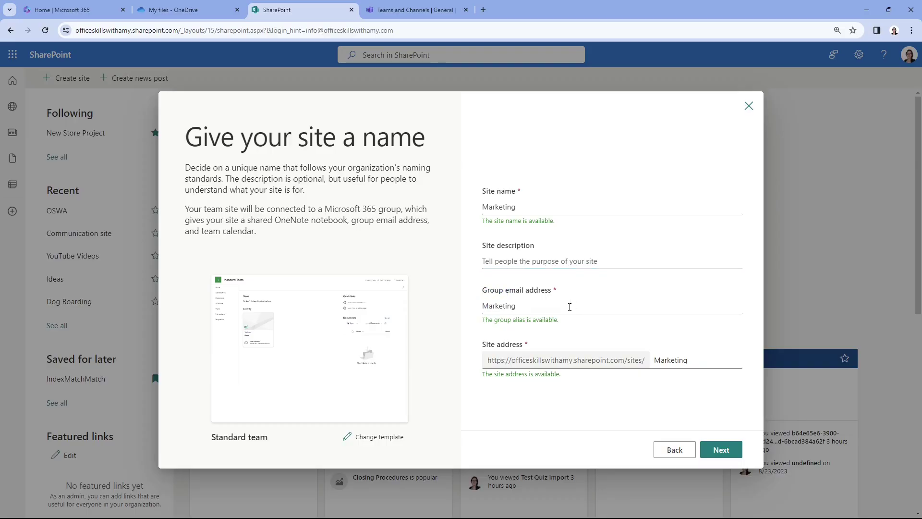
drag(521, 305, 480, 306)
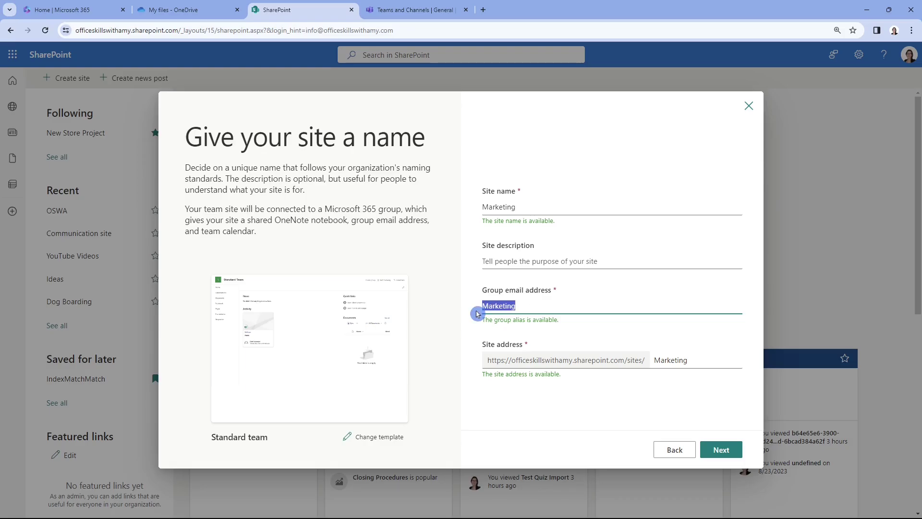
click(534, 305)
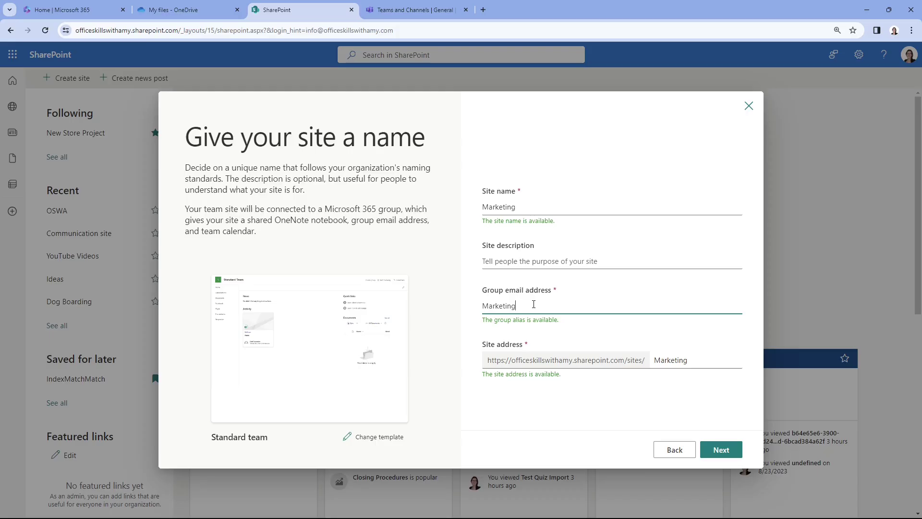
drag(532, 304, 475, 306)
drag(251, 221, 356, 219)
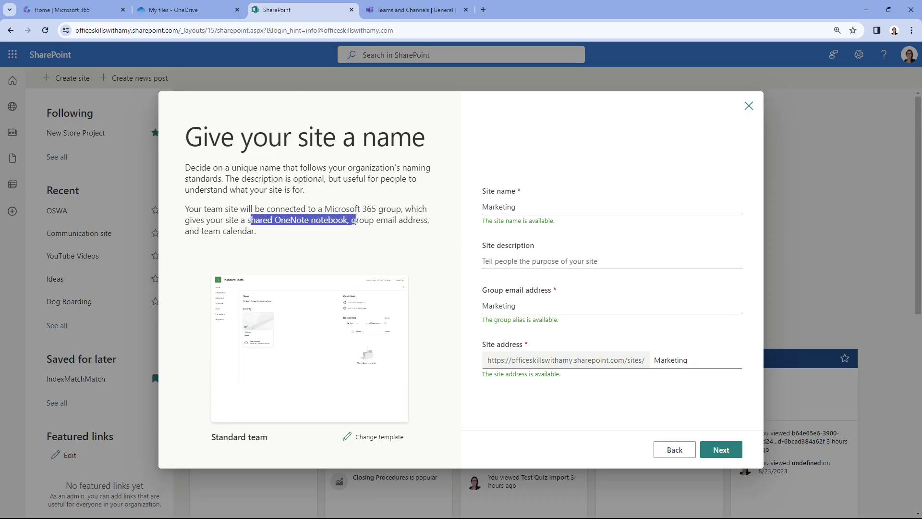
drag(186, 231, 255, 231)
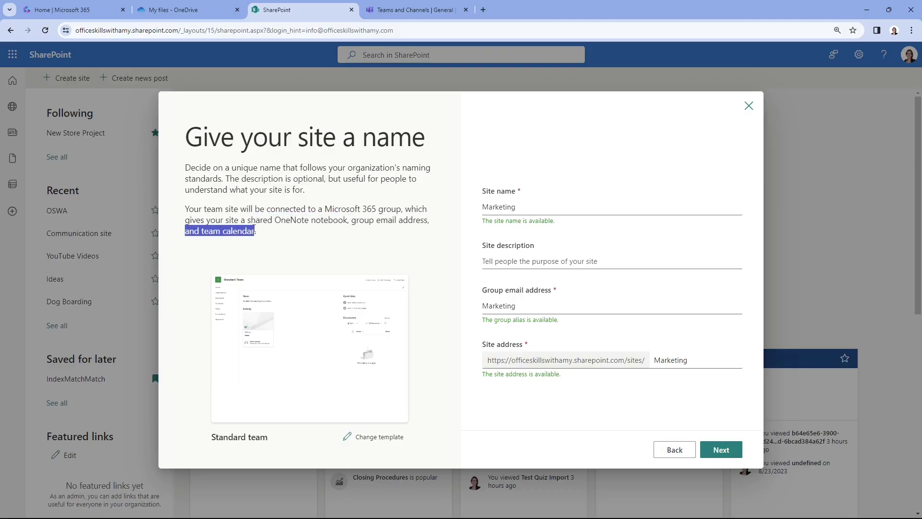
click(378, 249)
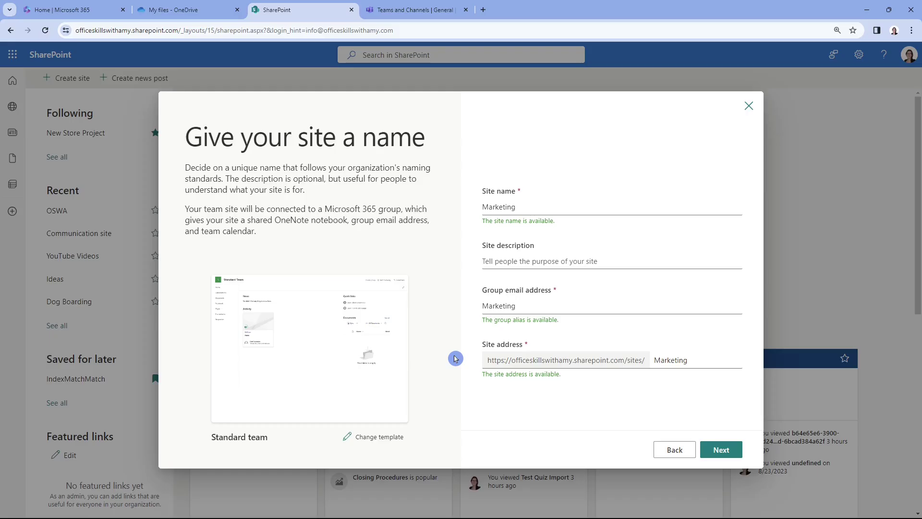
- Create the site, keeping its privacy at Private - only members can access this site and its language at English
click(726, 450)
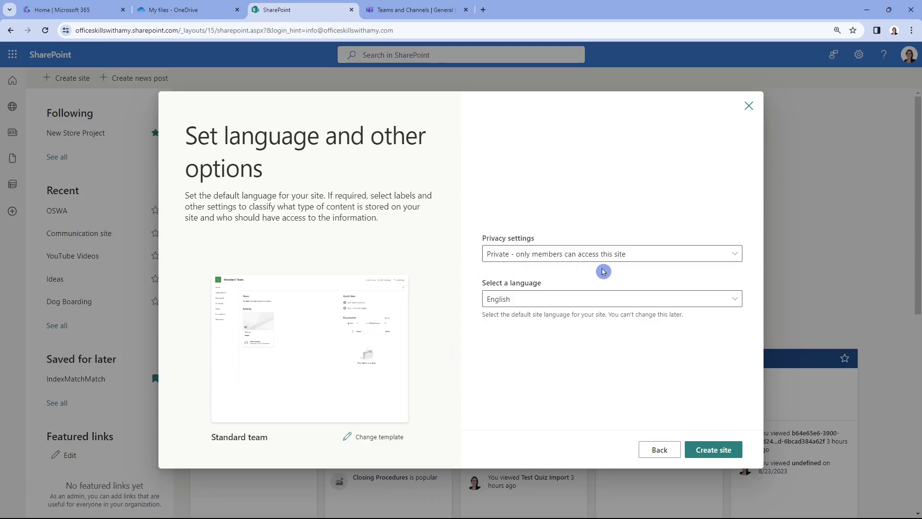
click(691, 260)
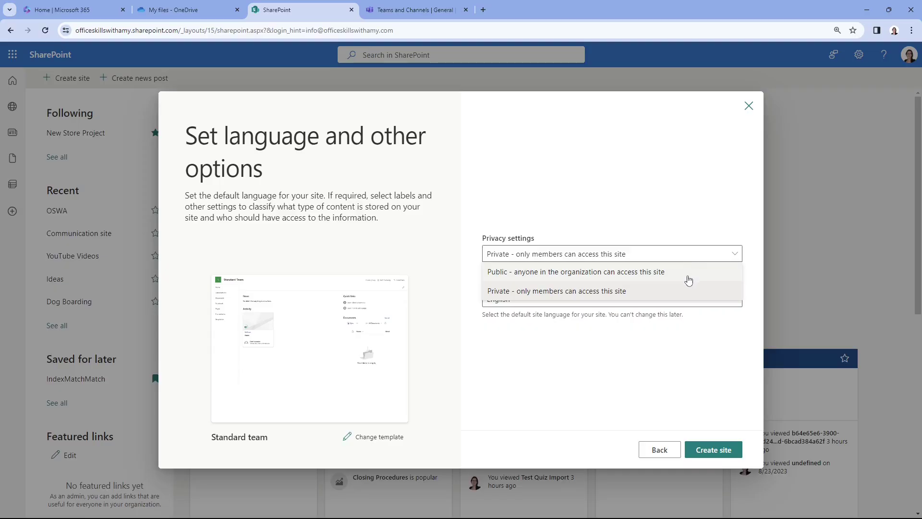
click(606, 355)
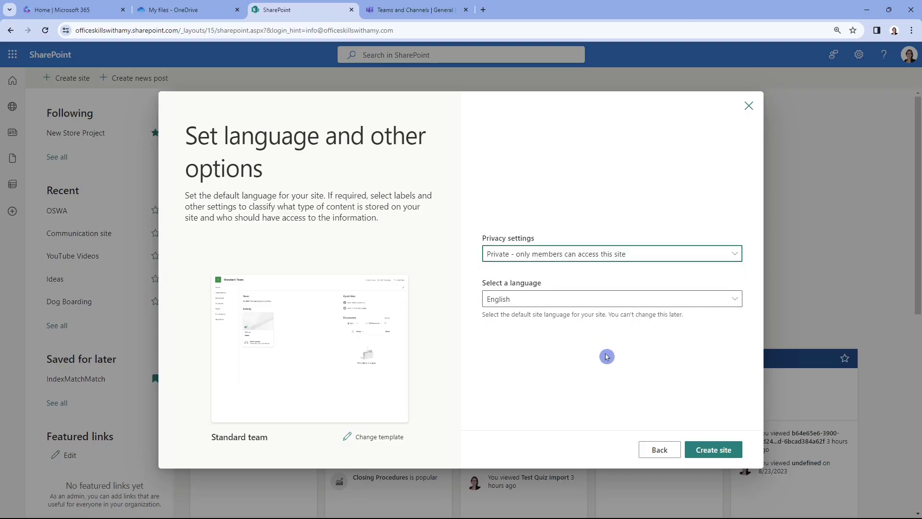
click(724, 450)
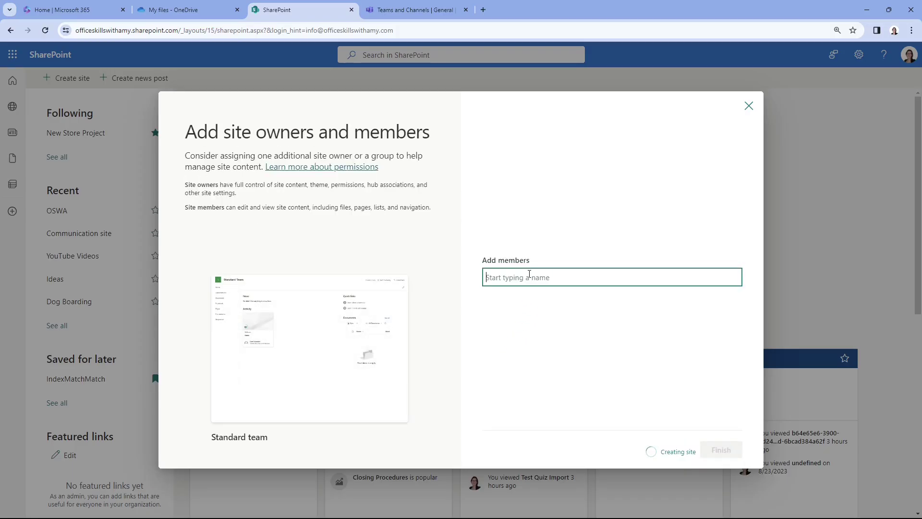
- Find and add the suggested account as a site member and check the roles available for it
text(info)
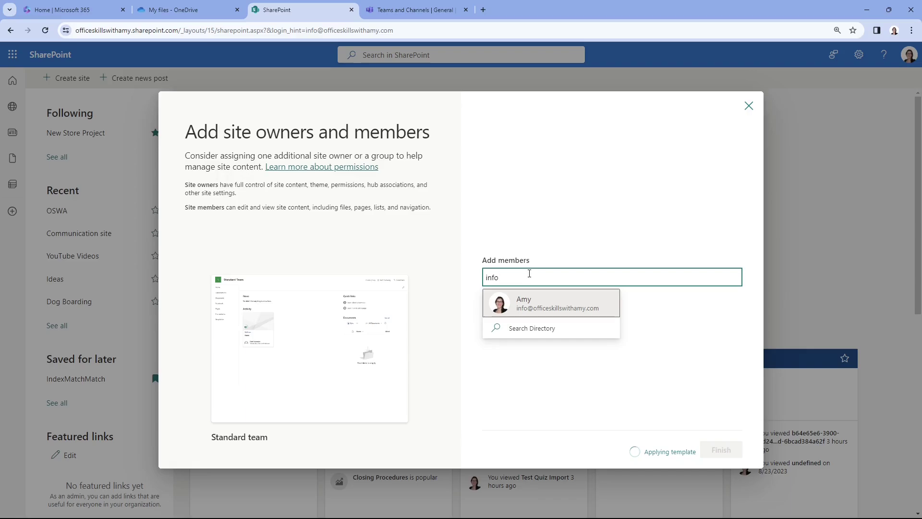
click(533, 302)
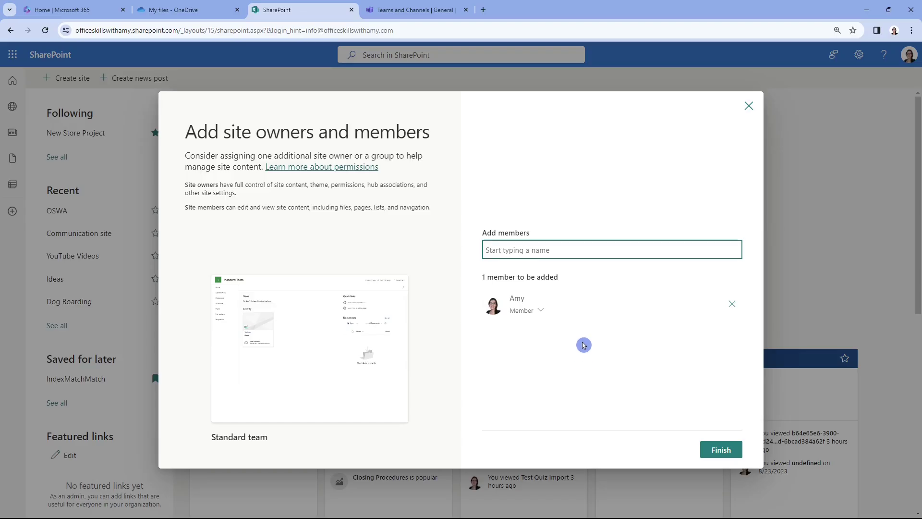
click(541, 316)
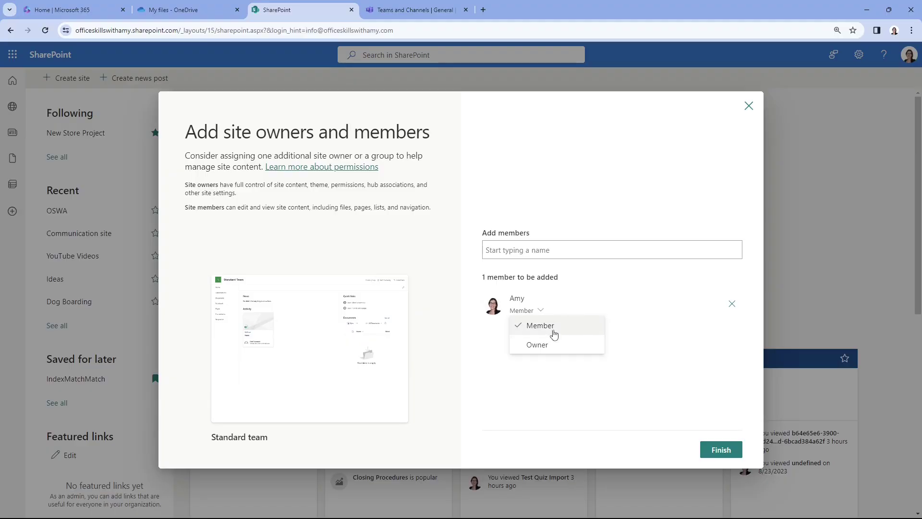
click(406, 278)
click(263, 226)
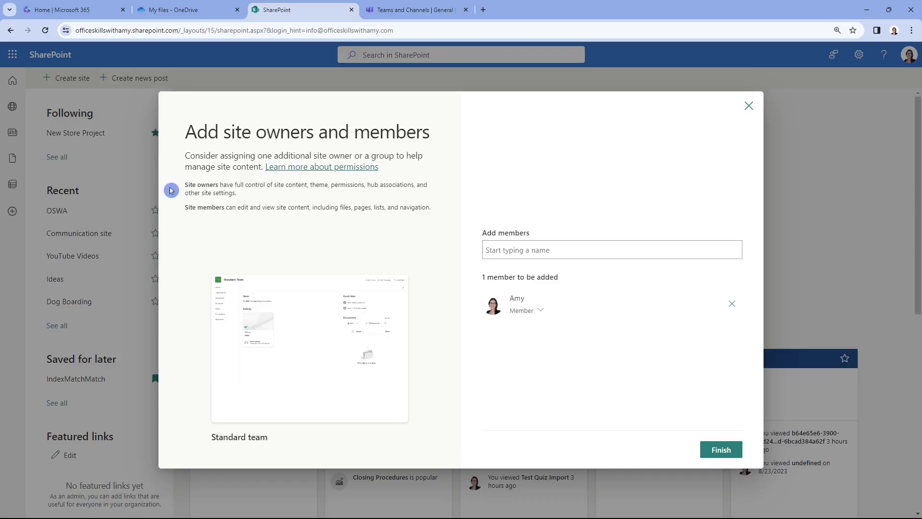
- Review the site owner and member permissions, set the added person's role to Owner and finish the site setup
click(186, 191)
click(182, 198)
click(184, 205)
click(435, 210)
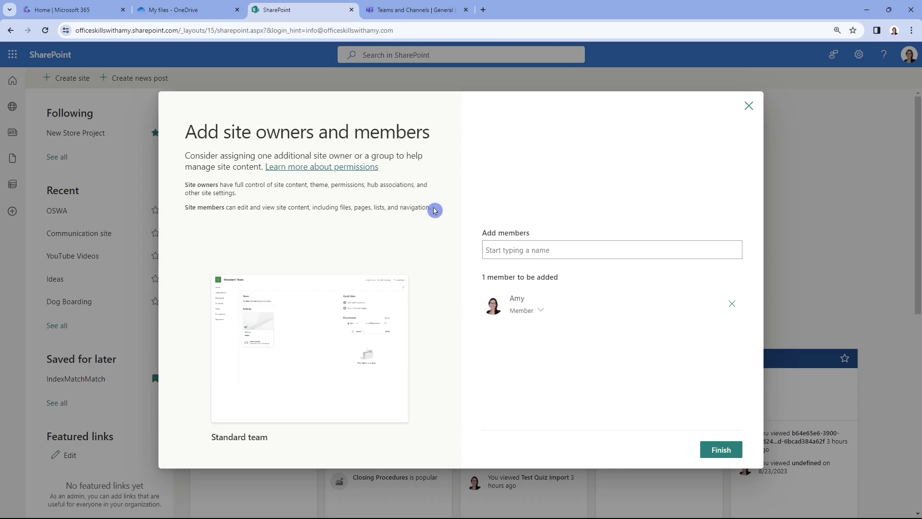
click(540, 312)
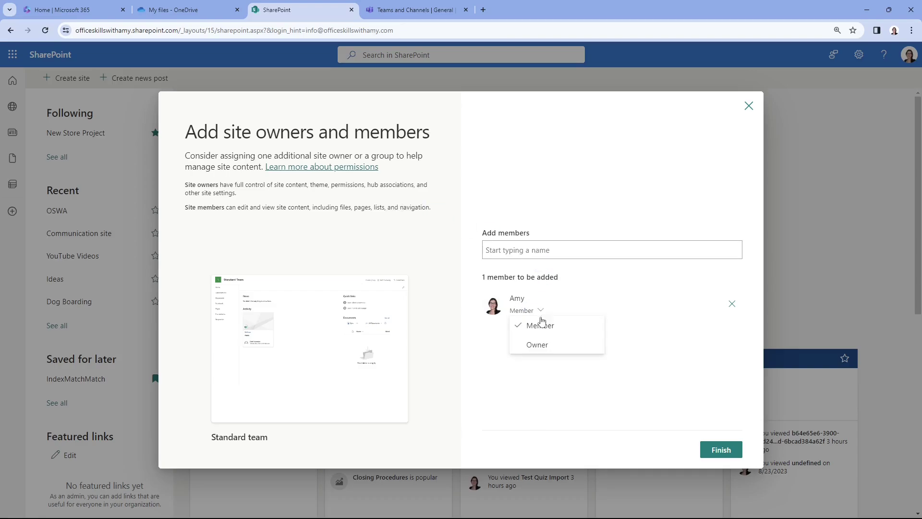
click(540, 343)
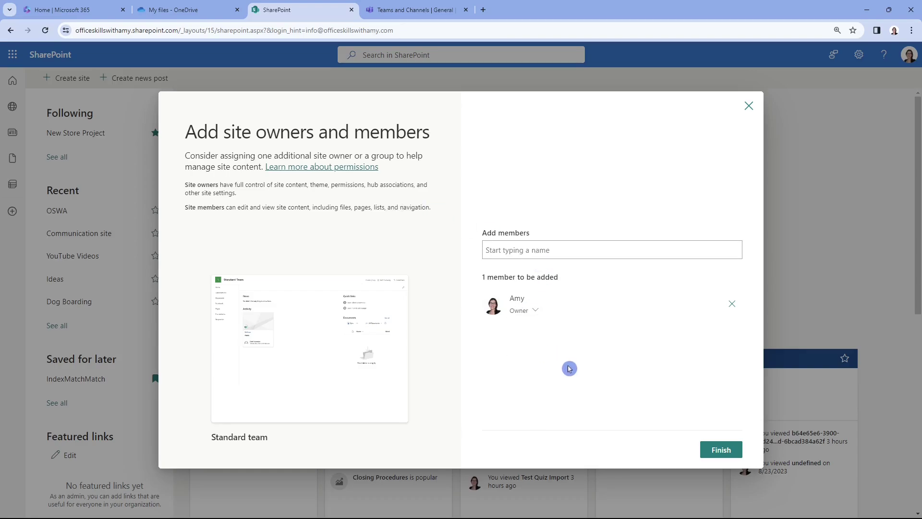
click(722, 451)
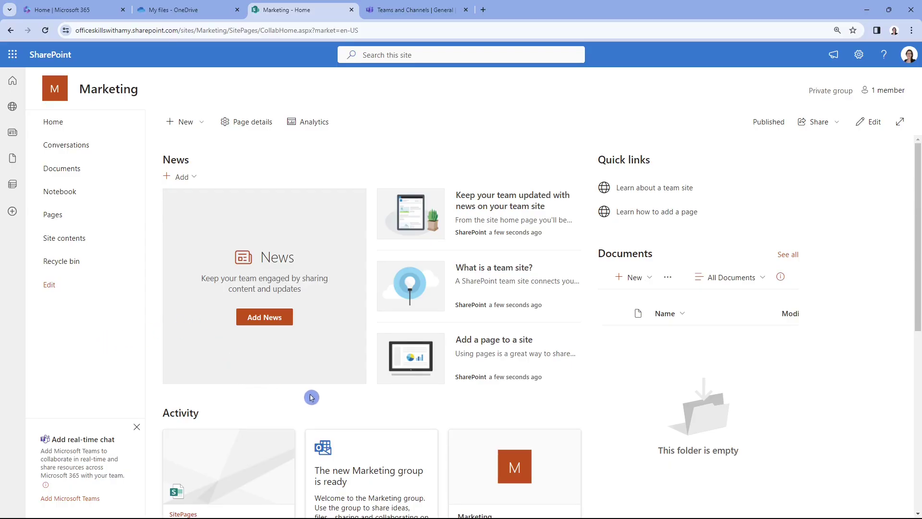
- Compare the frequent sites on the SharePoint home page with the teams listed in Microsoft Teams
click(196, 8)
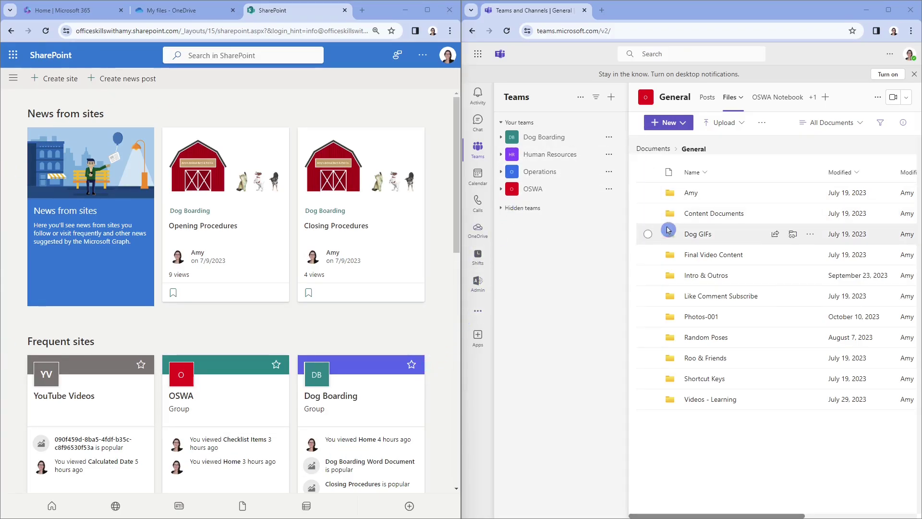
scroll(431, 345, down, 7)
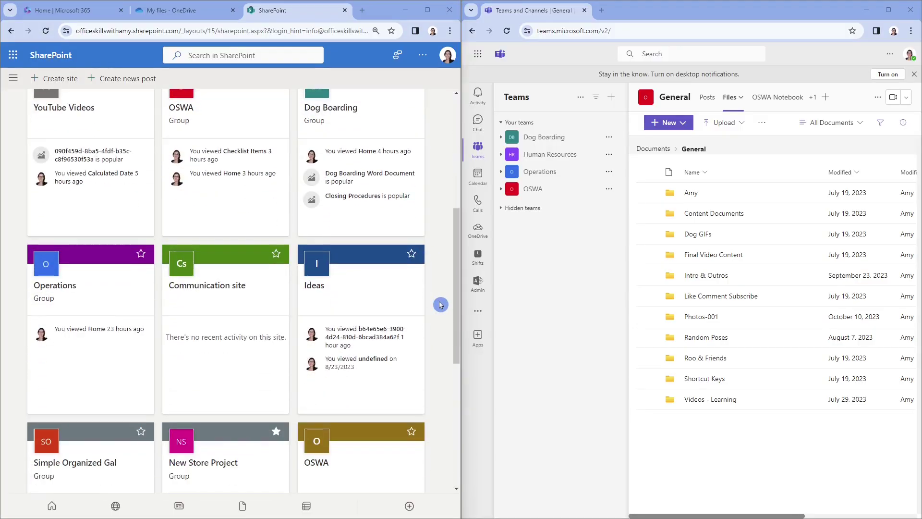
scroll(457, 312, up, 1)
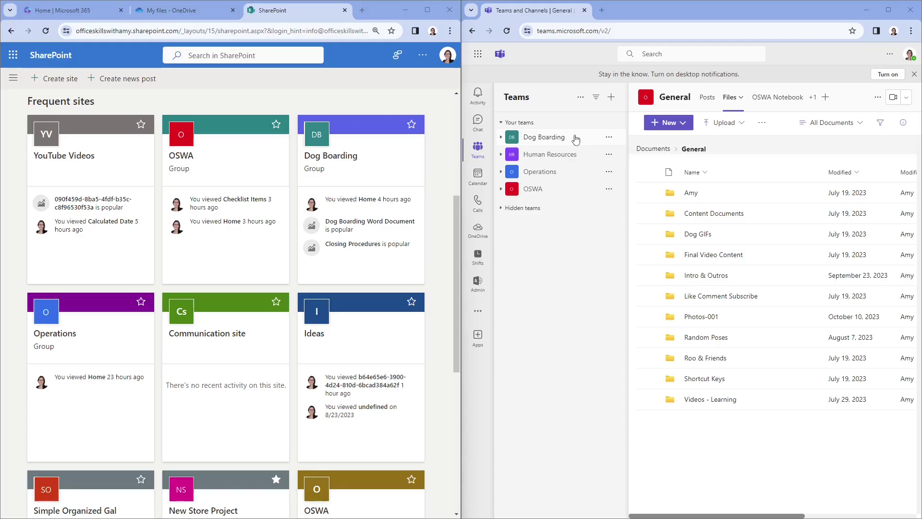
click(414, 149)
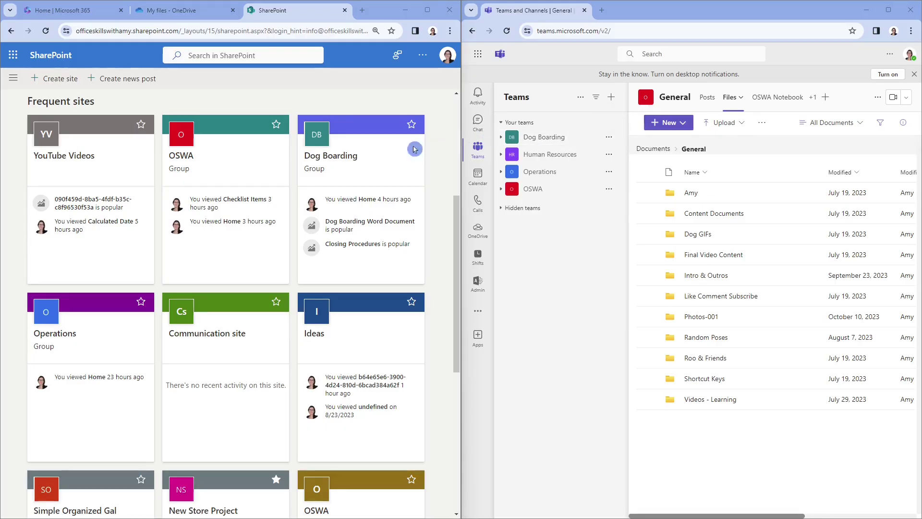
scroll(357, 192, down, 5)
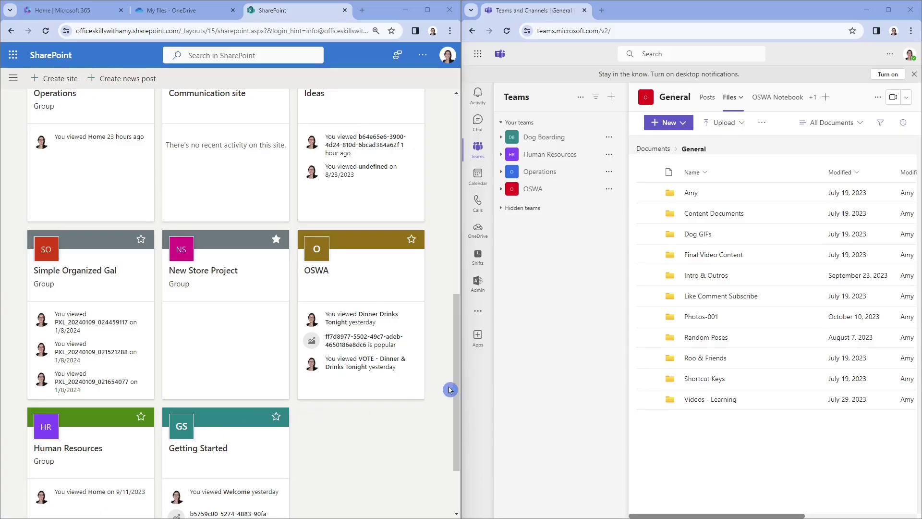
scroll(450, 389, up, 5)
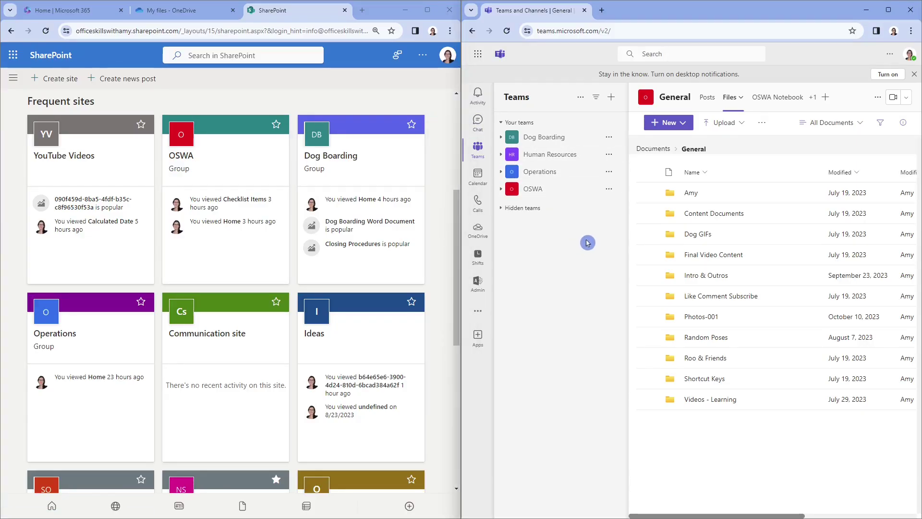
click(323, 223)
click(374, 102)
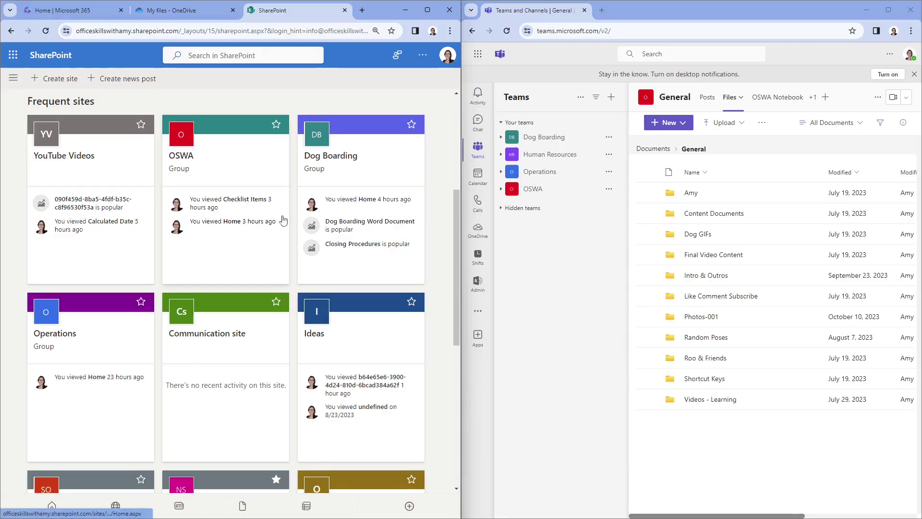
click(583, 203)
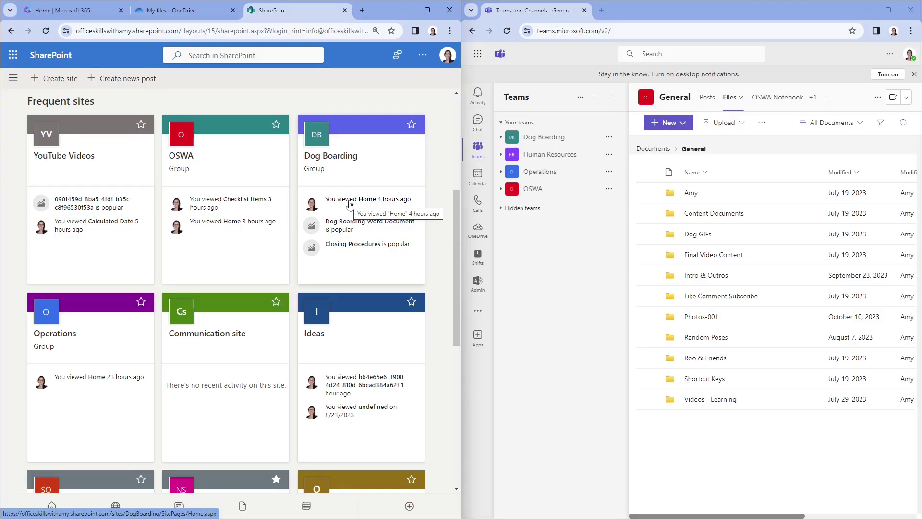
- From the OSWA site in a maximized SharePoint window, switch to its connected team in Microsoft Teams and show the General channel's files
key(super+Up)
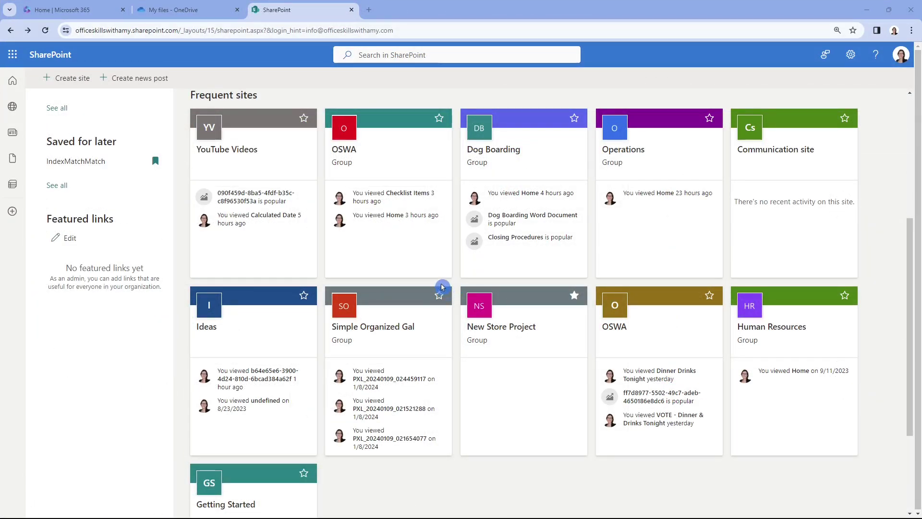
click(380, 159)
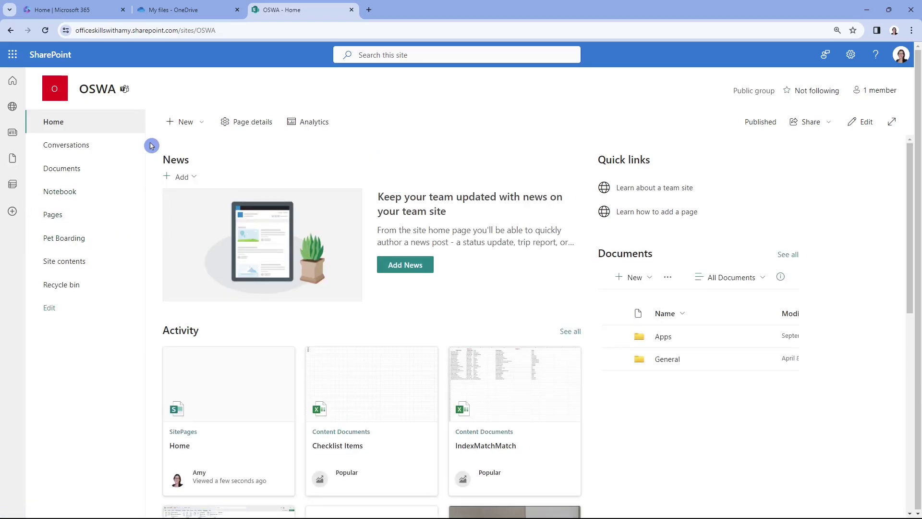
click(126, 91)
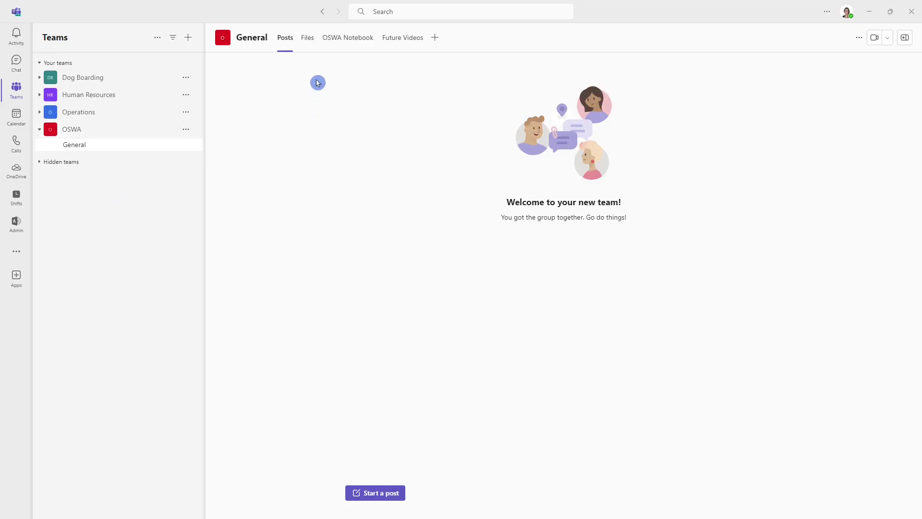
click(309, 39)
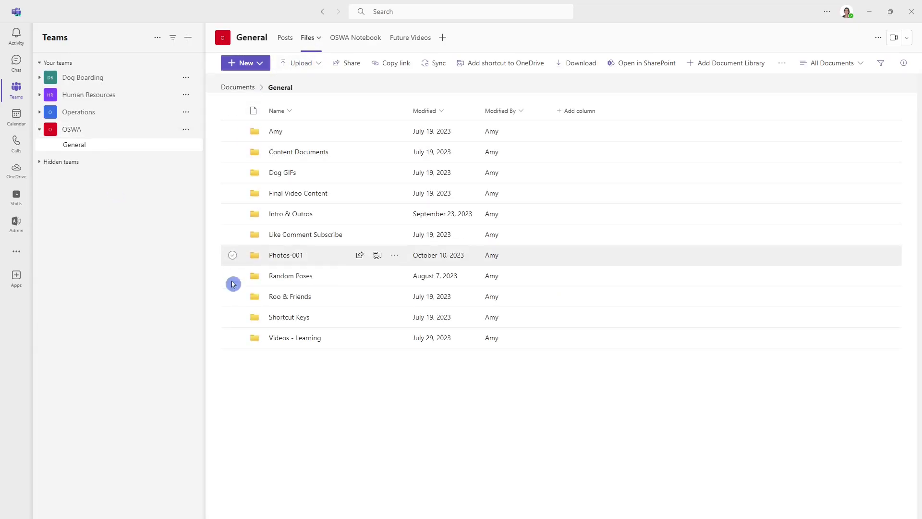